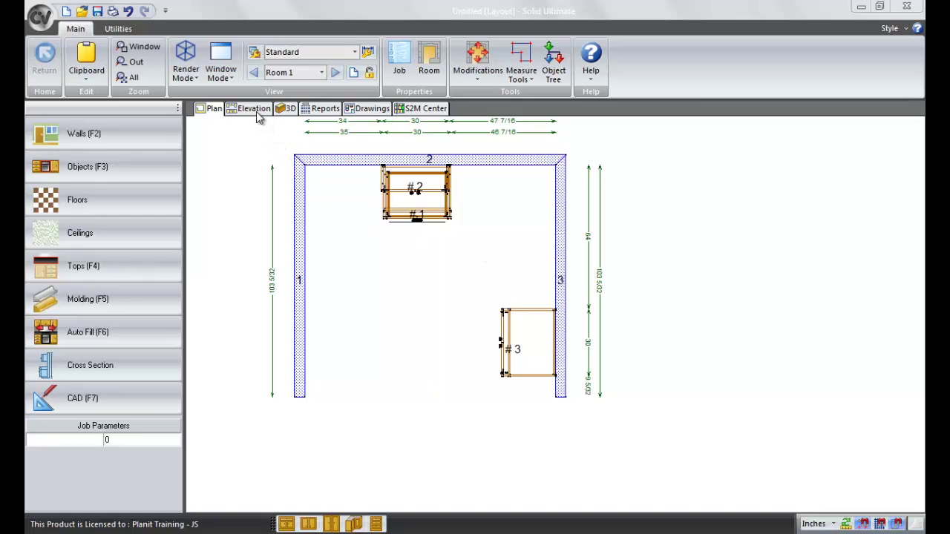
Switch from the room plan to the Wall 2 front elevation and check its right-click options
{"action": "right_click", "coordinate": [241, 164]}
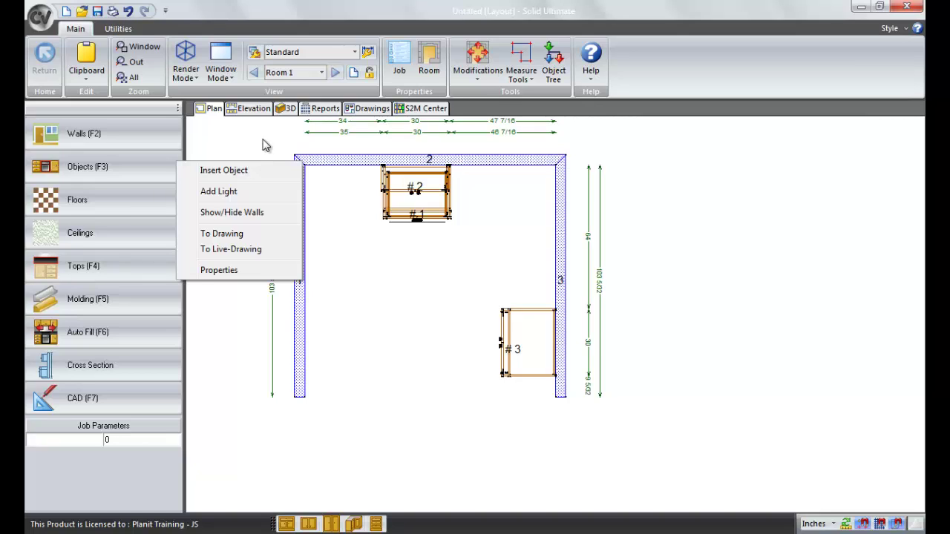
{"action": "left_click", "coordinate": [253, 112]}
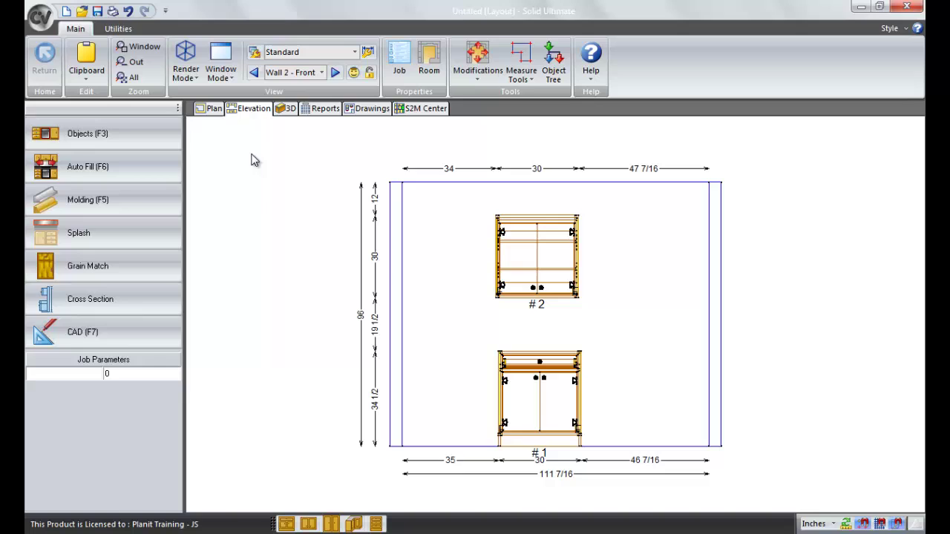
{"action": "right_click", "coordinate": [252, 159]}
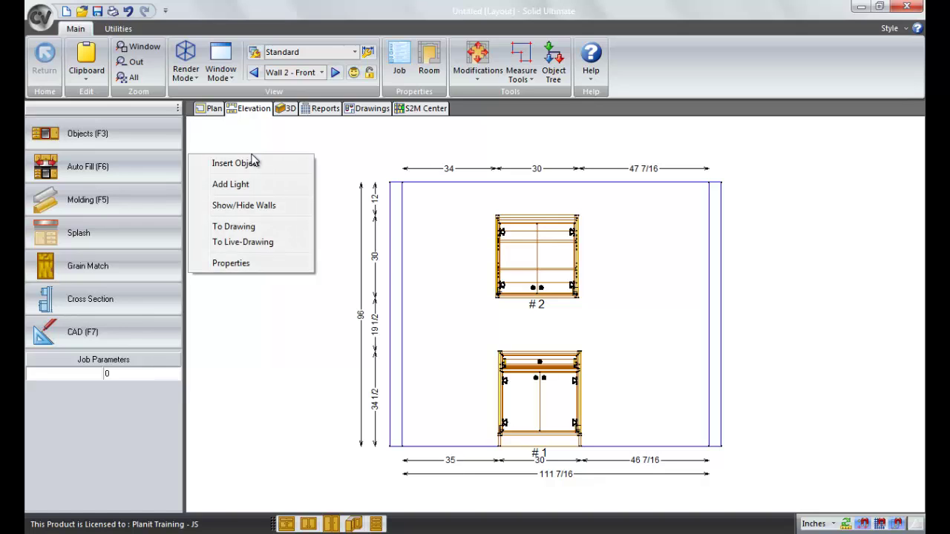
{"action": "left_click", "coordinate": [214, 110]}
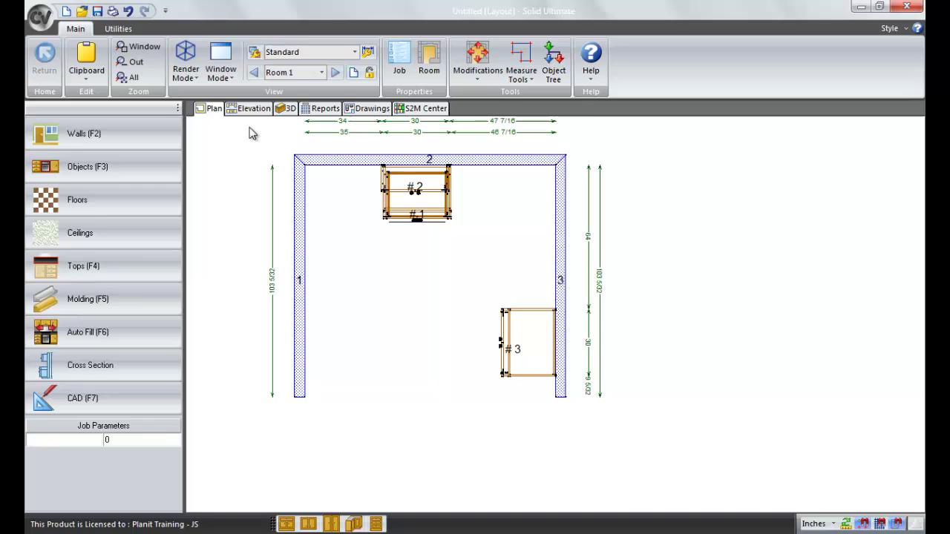
{"action": "left_click", "coordinate": [253, 108]}
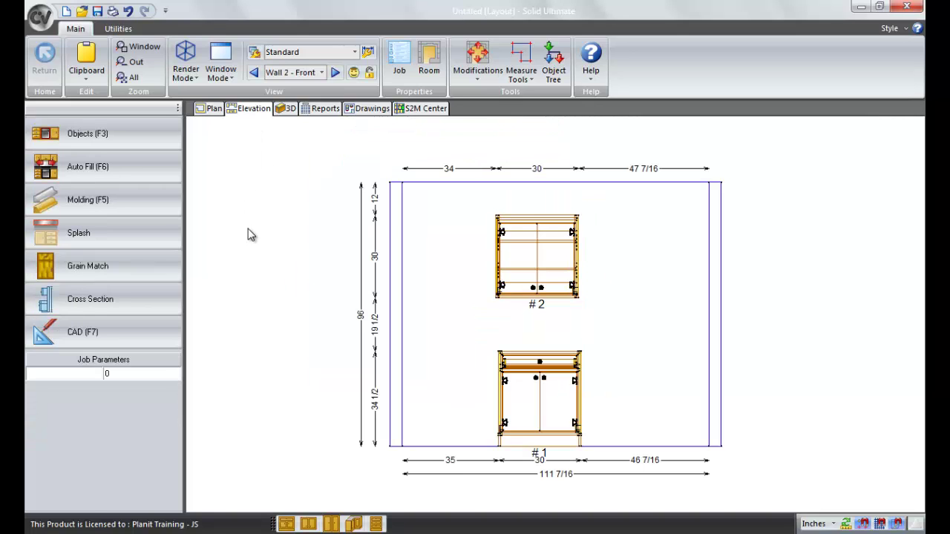
Browse the custom base cabinets list in the cabinet catalog
{"action": "right_click", "coordinate": [248, 233]}
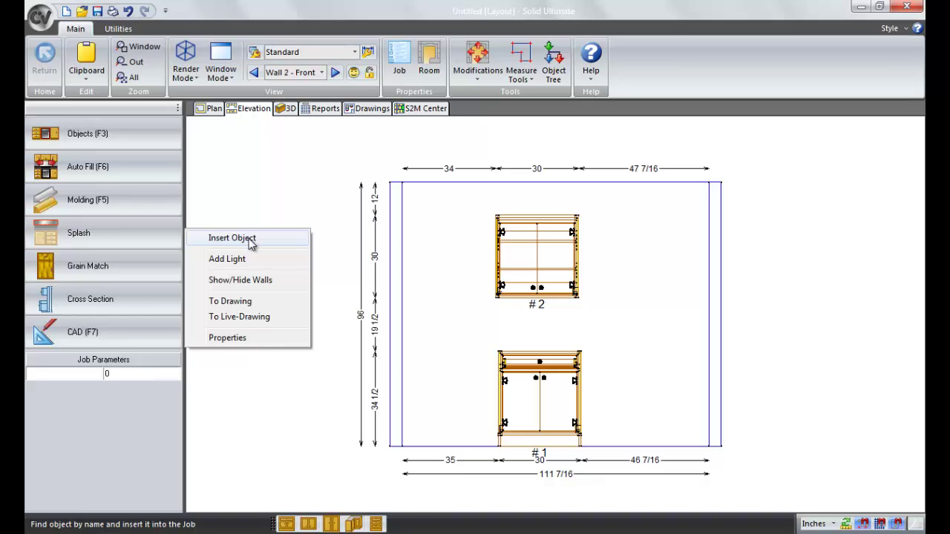
{"action": "left_click", "coordinate": [136, 130]}
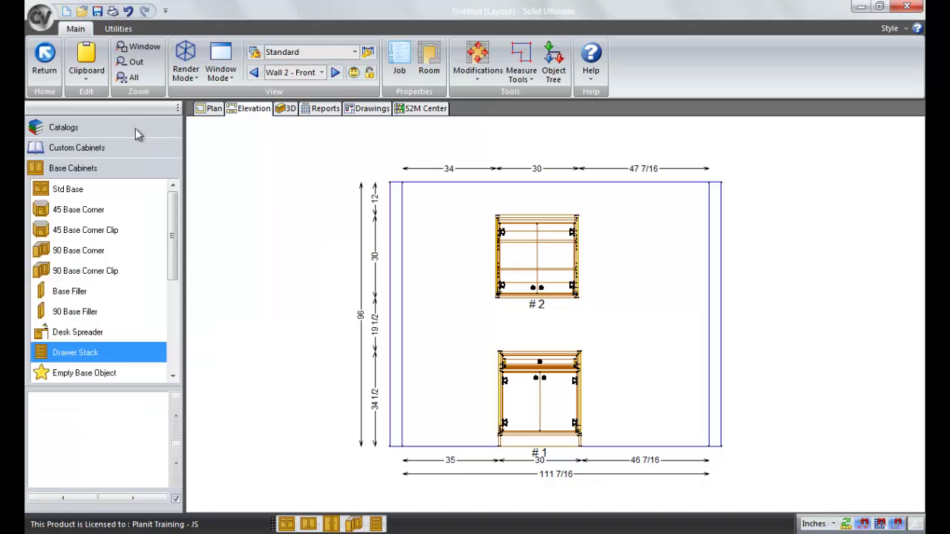
{"action": "left_click", "coordinate": [125, 148]}
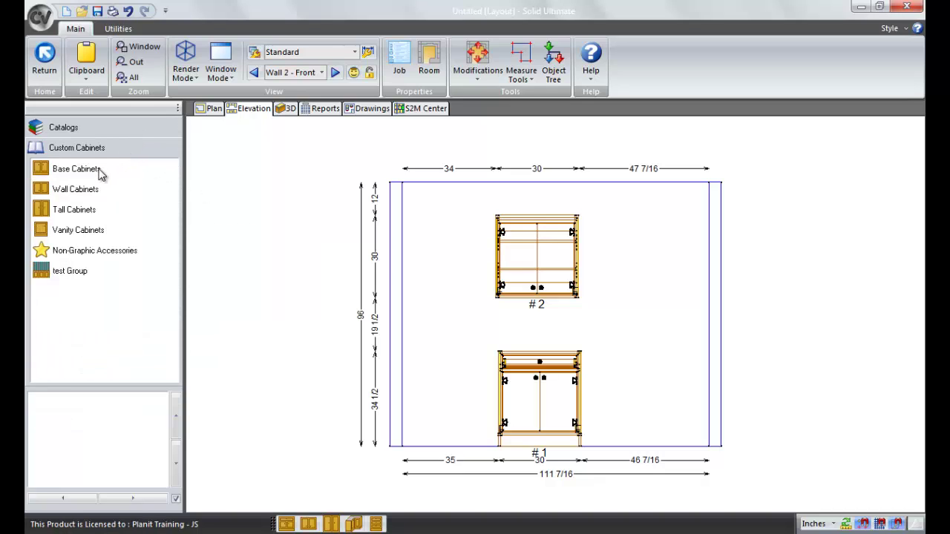
{"action": "left_click", "coordinate": [100, 171]}
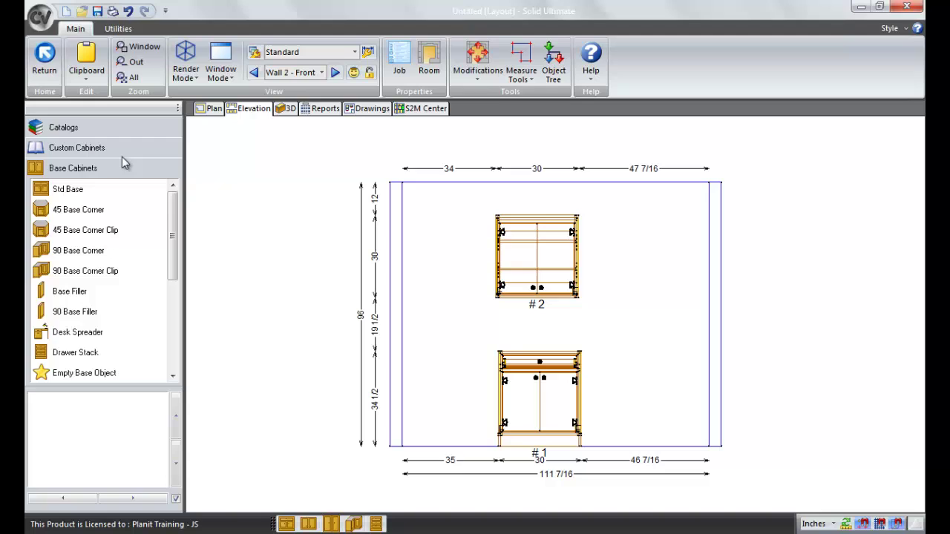
Insert a 'drawer stack' cabinet by name beside base cabinet #1
{"action": "right_click", "coordinate": [282, 257]}
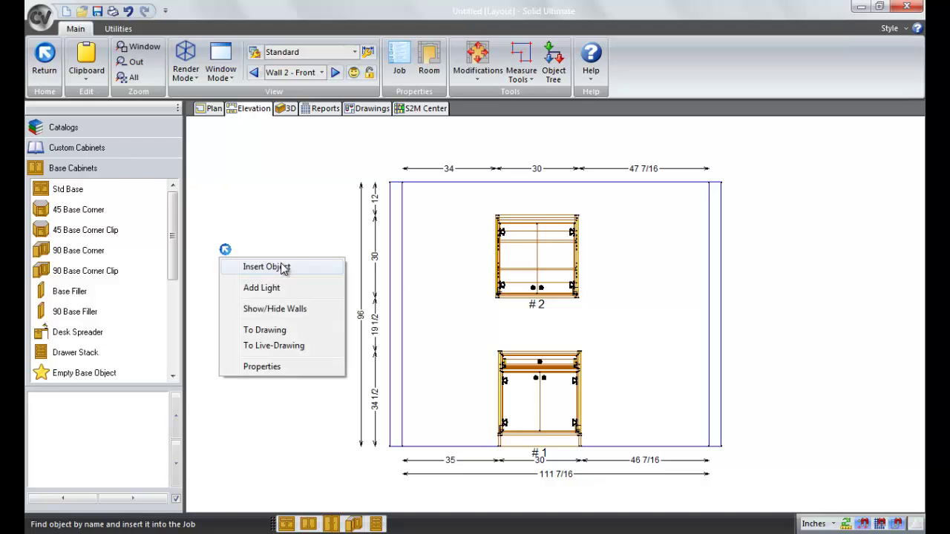
{"action": "left_click", "coordinate": [281, 266]}
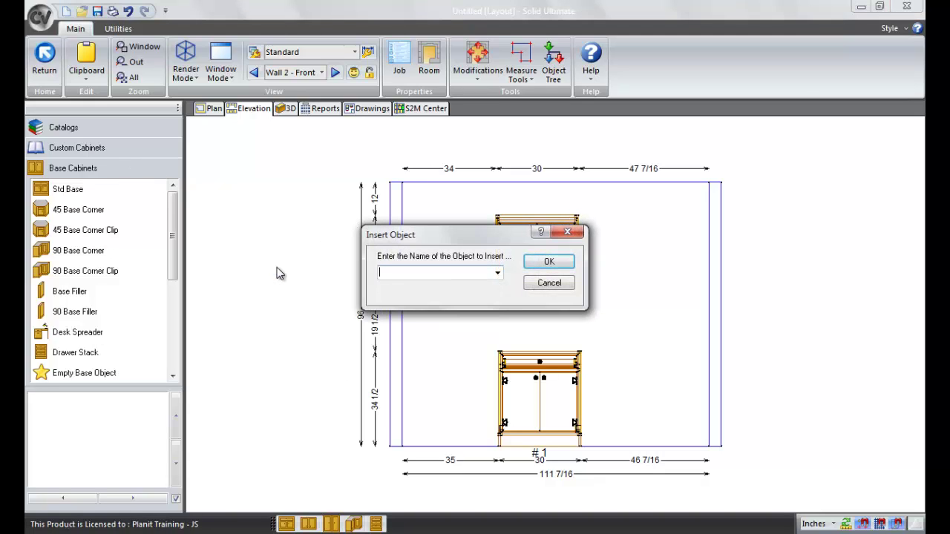
{"action": "type", "text": "drawer stack"}
{"action": "left_click", "coordinate": [547, 262]}
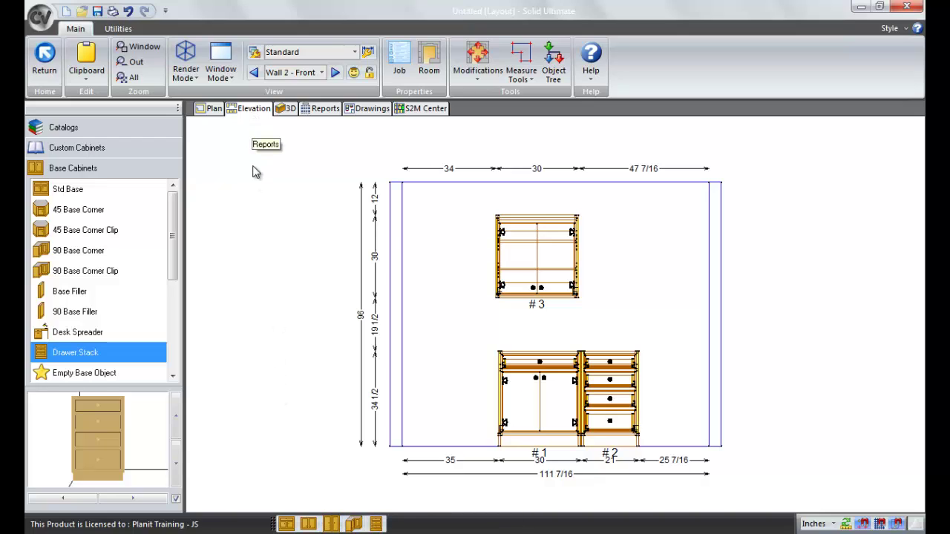
Add a Spot light on Wall 2 left of the upper cabinet and view it in 3D
{"action": "right_click", "coordinate": [256, 199]}
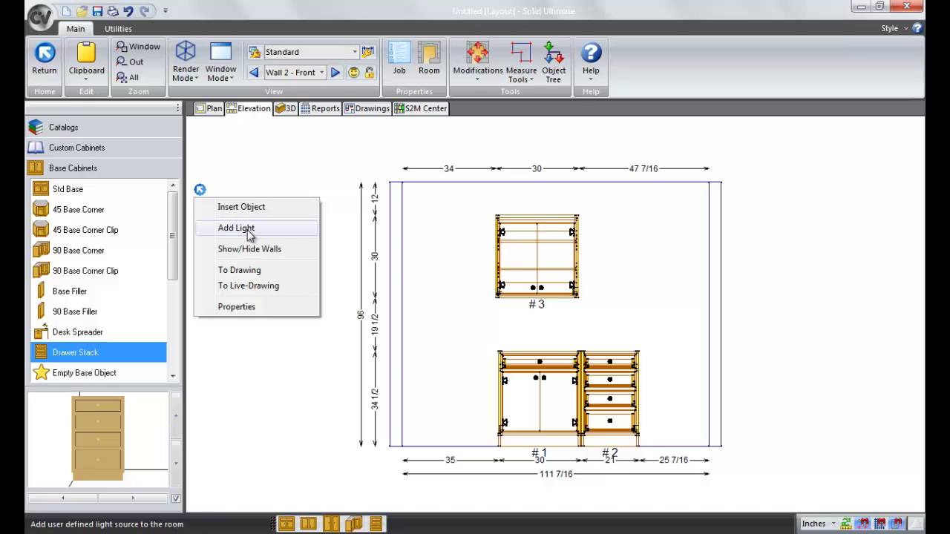
{"action": "left_click", "coordinate": [248, 230]}
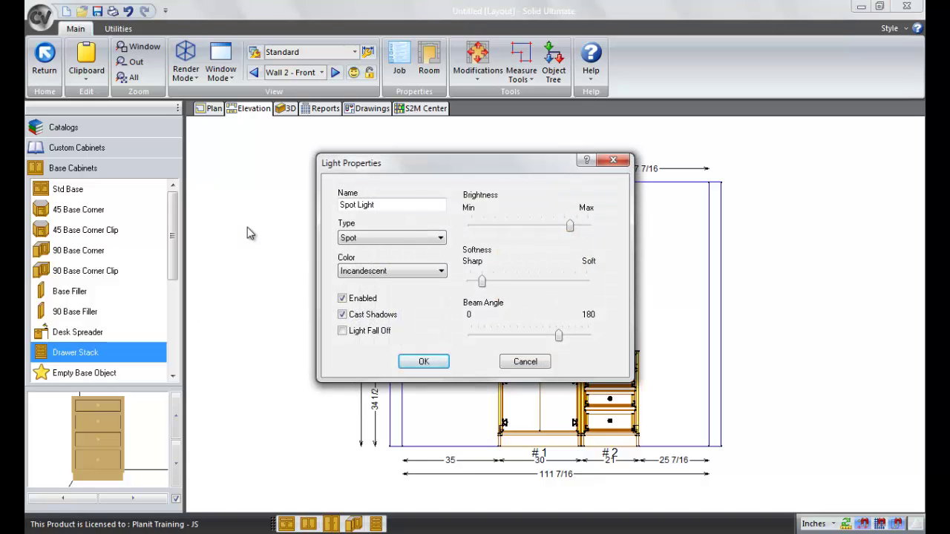
{"action": "left_click", "coordinate": [441, 238]}
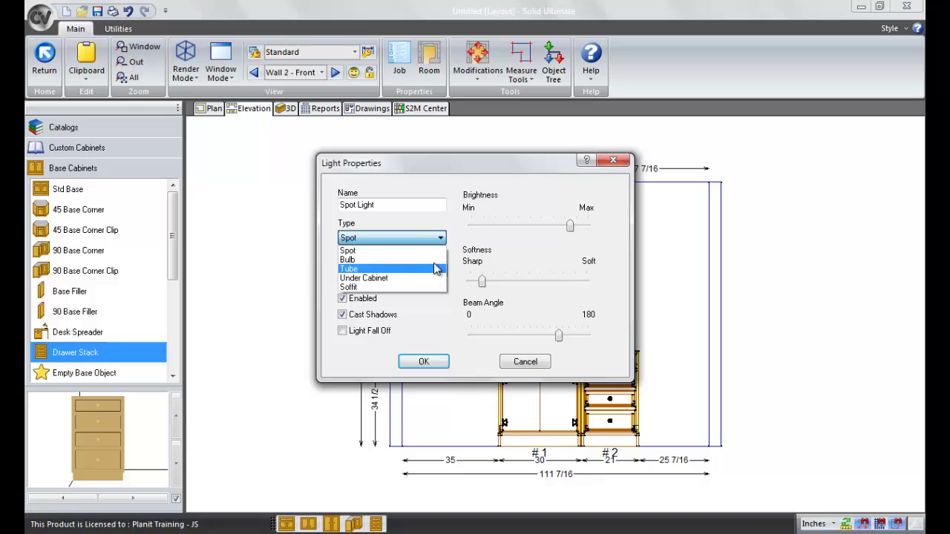
{"action": "left_click", "coordinate": [437, 249]}
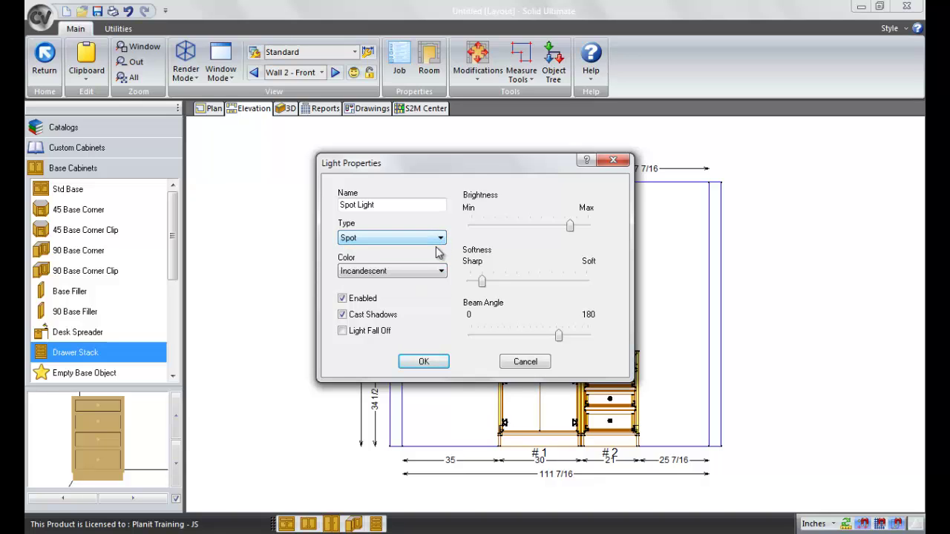
{"action": "left_click", "coordinate": [424, 362]}
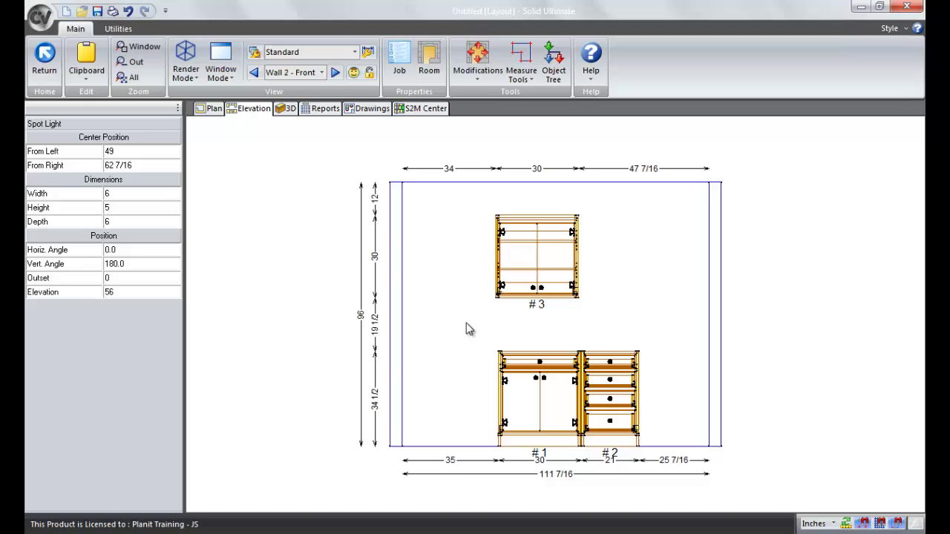
{"action": "left_click", "coordinate": [458, 236]}
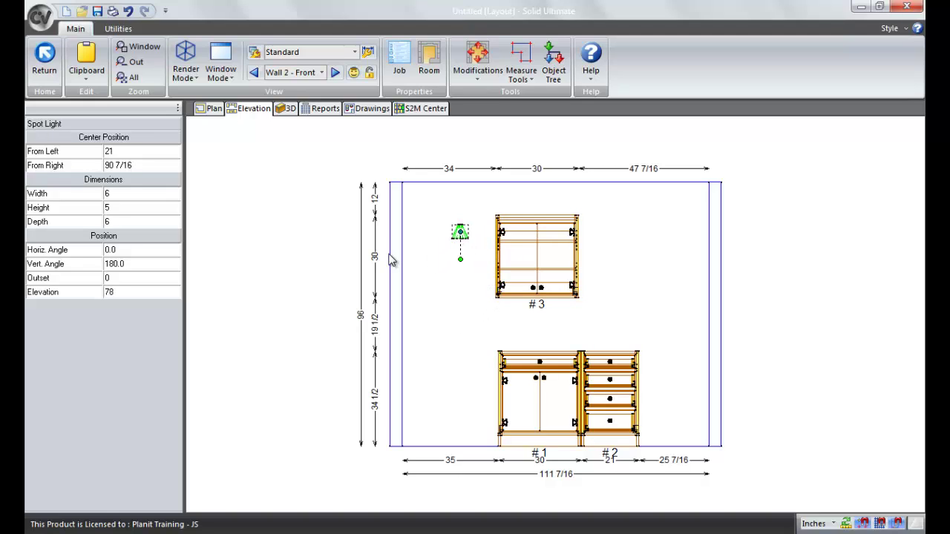
{"action": "left_click", "coordinate": [287, 109]}
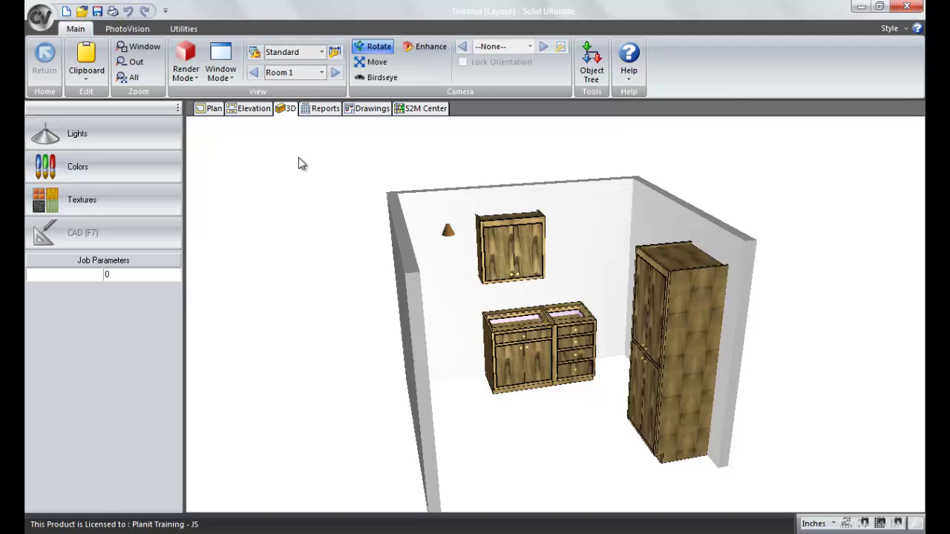
Preview the 3D room in Fill Mode, restore Texture Mode, then return to the Wall 2 elevation
{"action": "left_click", "coordinate": [190, 76]}
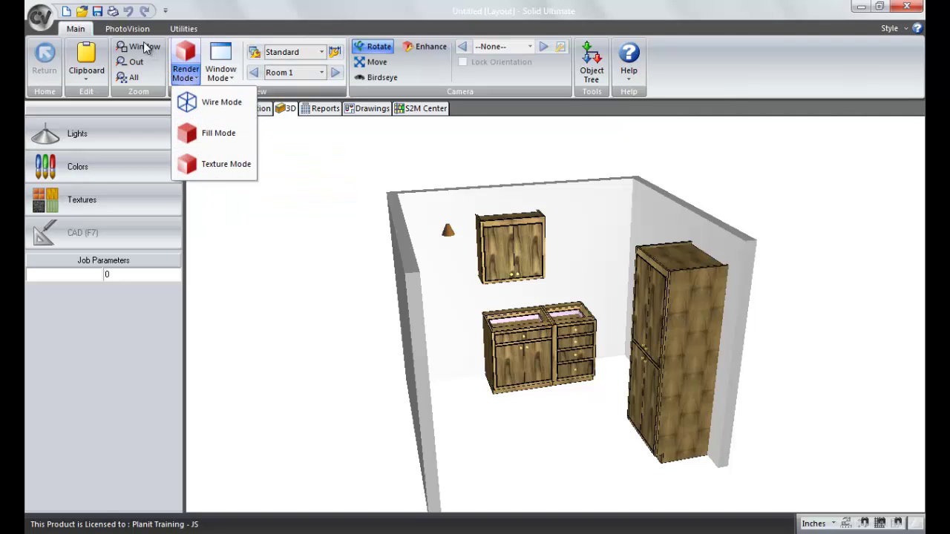
{"action": "left_click", "coordinate": [197, 134]}
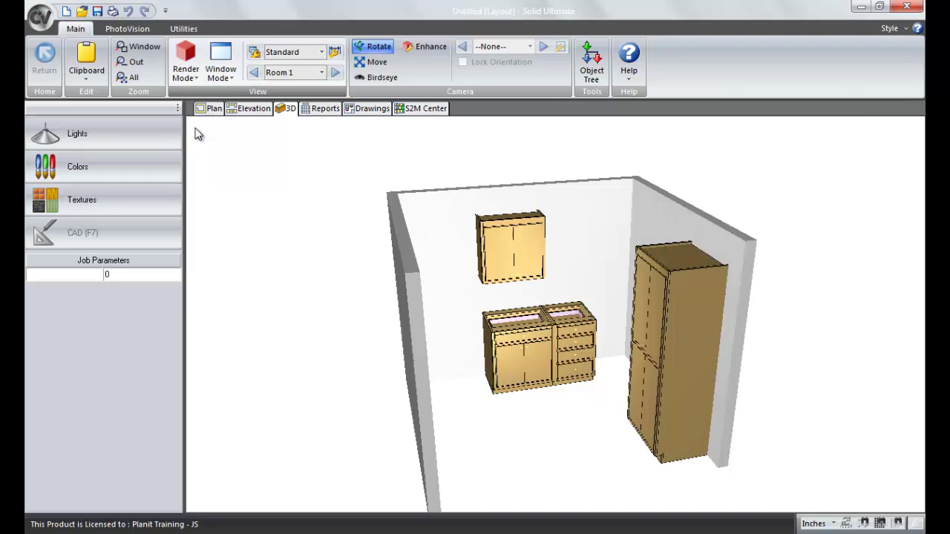
{"action": "left_click", "coordinate": [187, 77]}
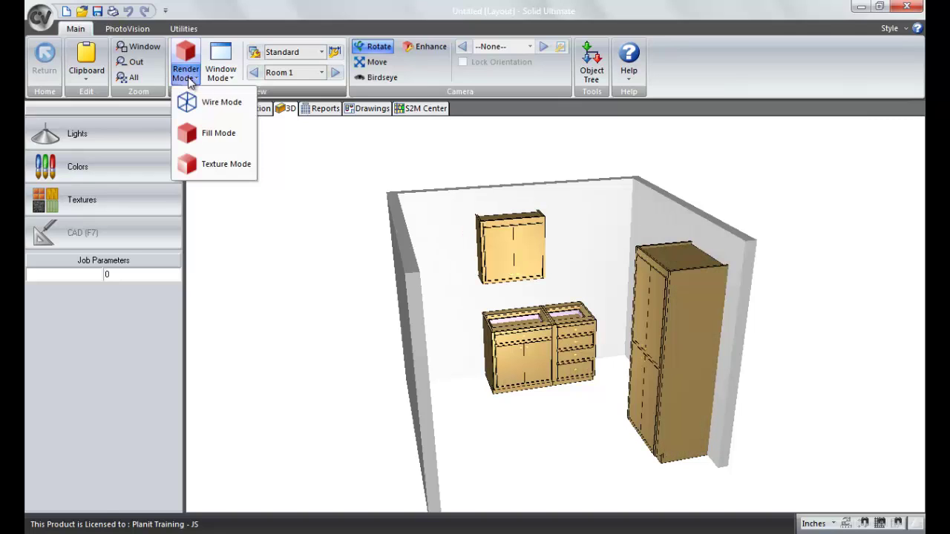
{"action": "left_click", "coordinate": [202, 163]}
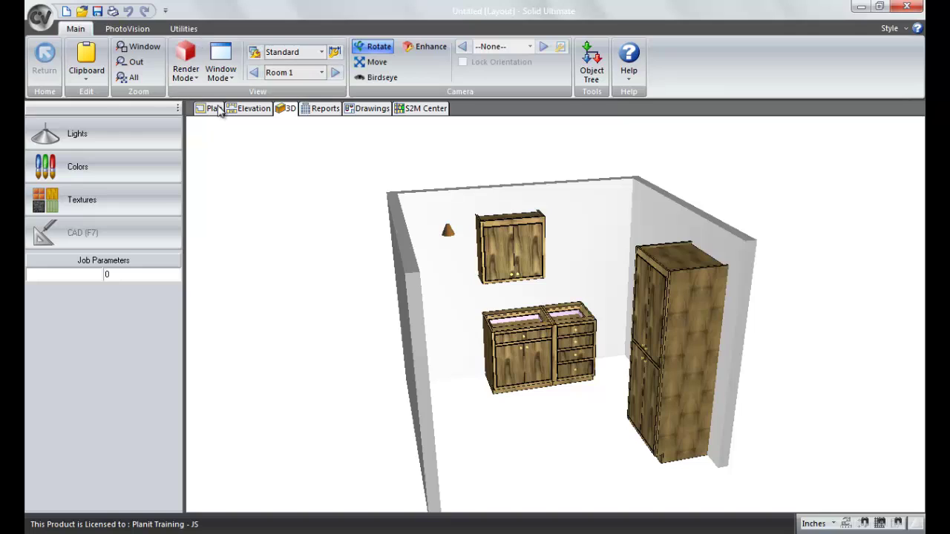
{"action": "left_click", "coordinate": [253, 110]}
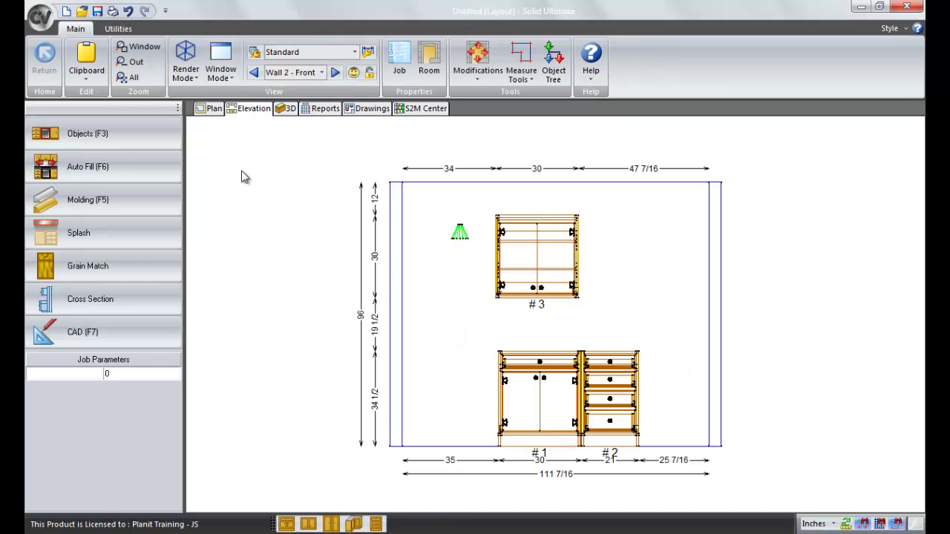
Hide Walls 1 and 3, confirm in 3D that only Wall 2 remains, and return to its elevation
{"action": "right_click", "coordinate": [245, 177]}
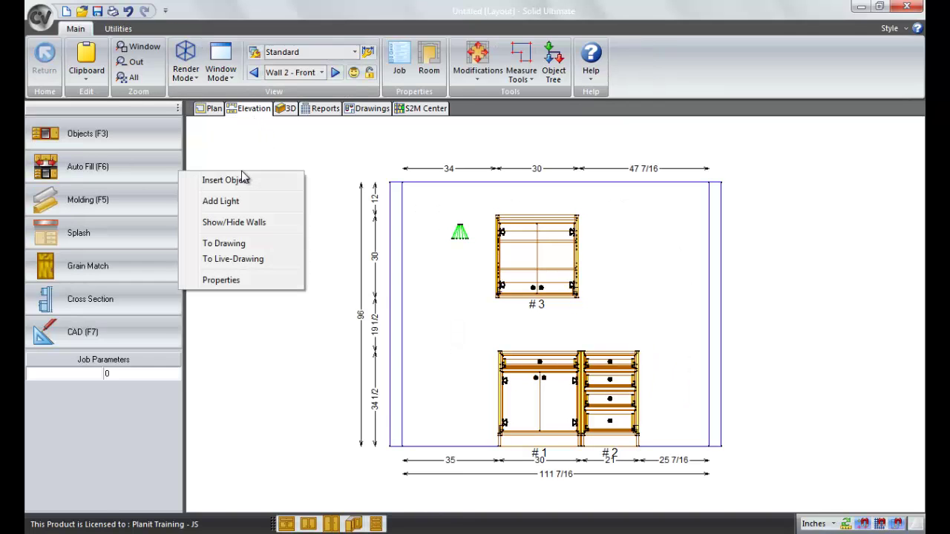
{"action": "left_click", "coordinate": [249, 225]}
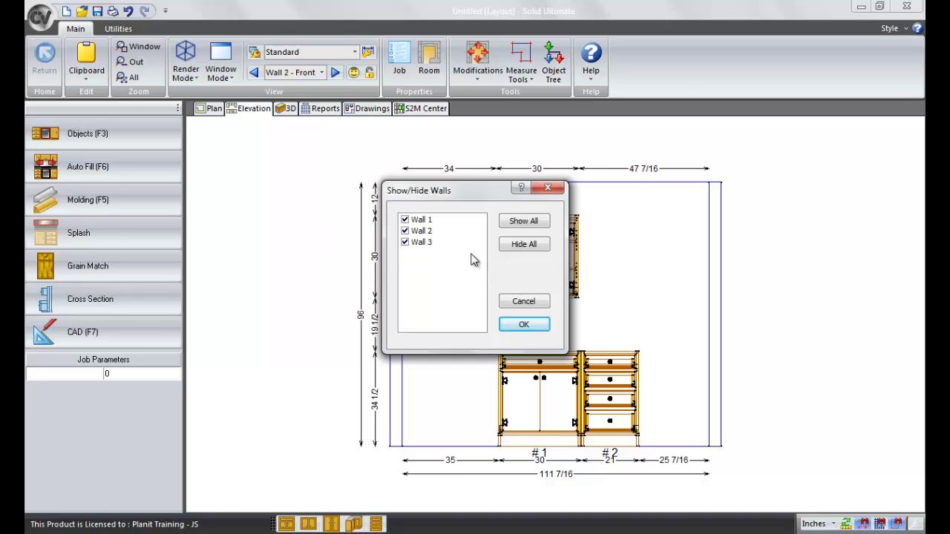
{"action": "left_click", "coordinate": [406, 220]}
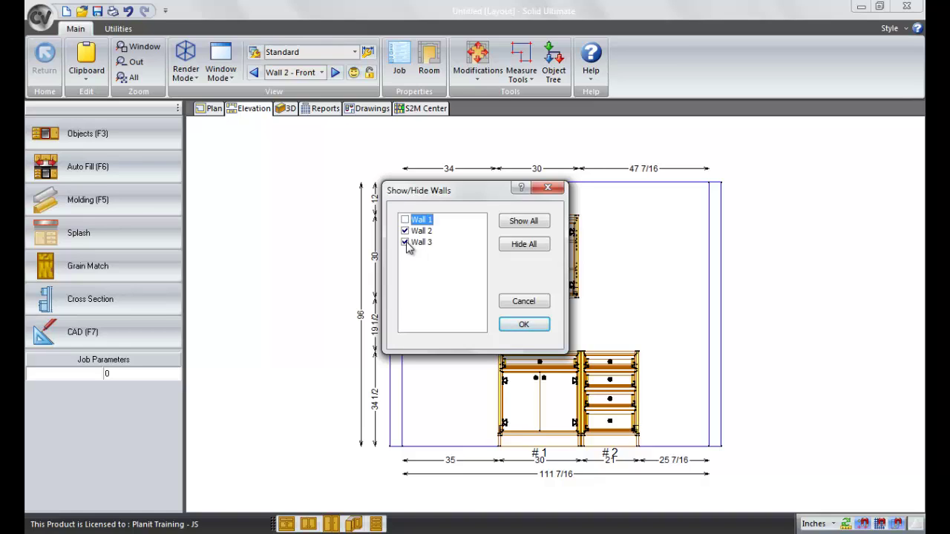
{"action": "left_click", "coordinate": [405, 243]}
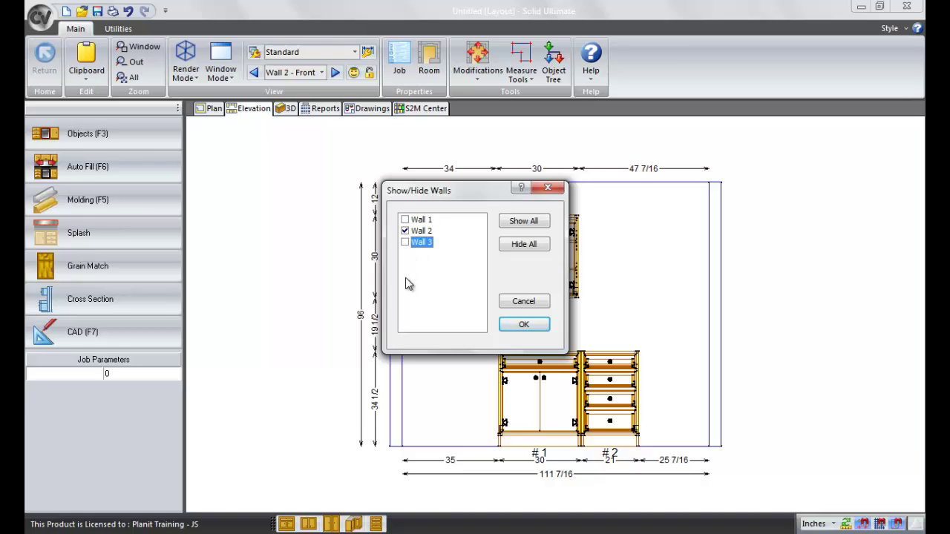
{"action": "left_click", "coordinate": [520, 325]}
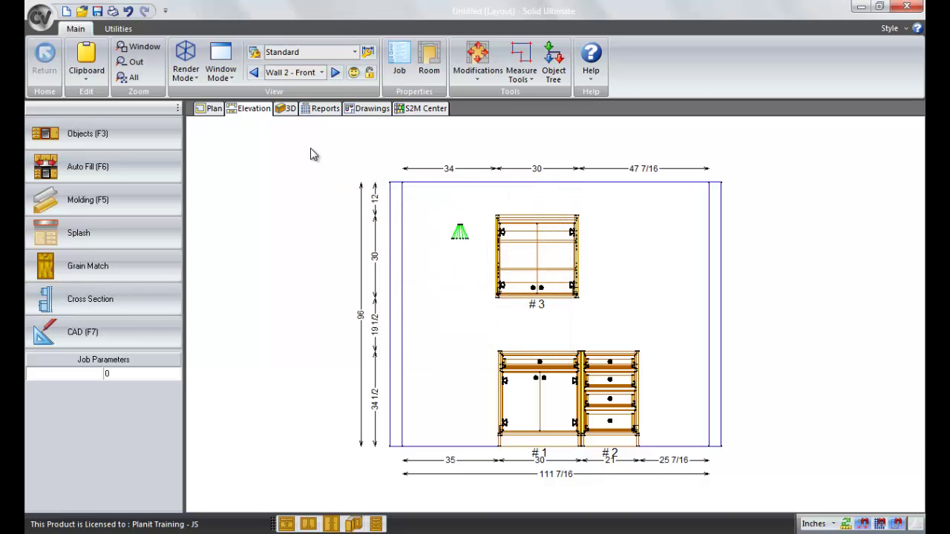
{"action": "left_click", "coordinate": [286, 108]}
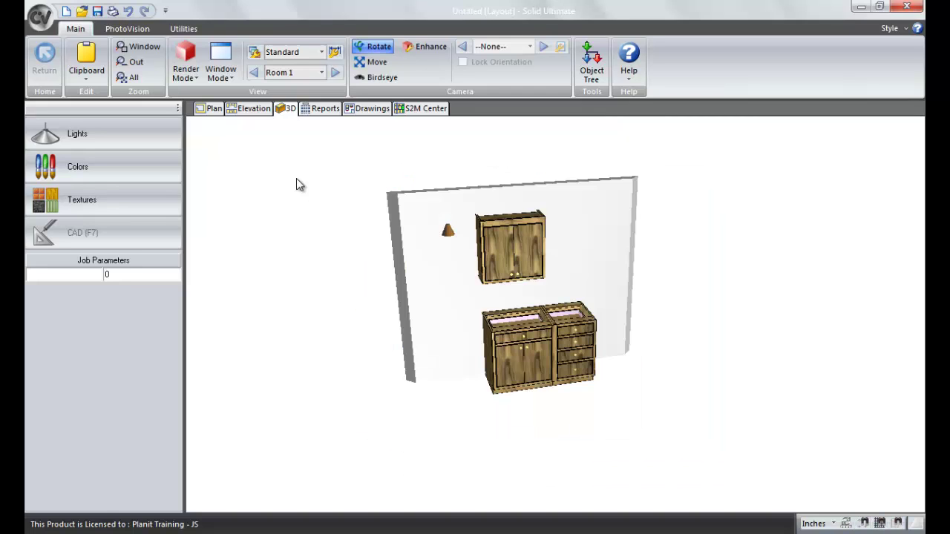
{"action": "left_click_drag", "start_coordinate": [297, 187], "coordinate": [298, 216]}
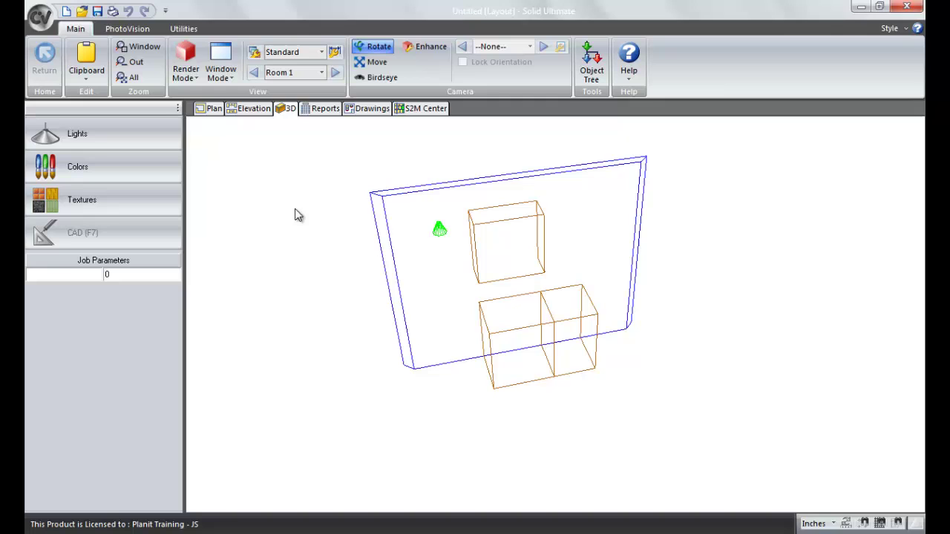
{"action": "left_click", "coordinate": [254, 110]}
Turn Walls 1 and 3 back on in the wall visibility settings
{"action": "right_click", "coordinate": [259, 165]}
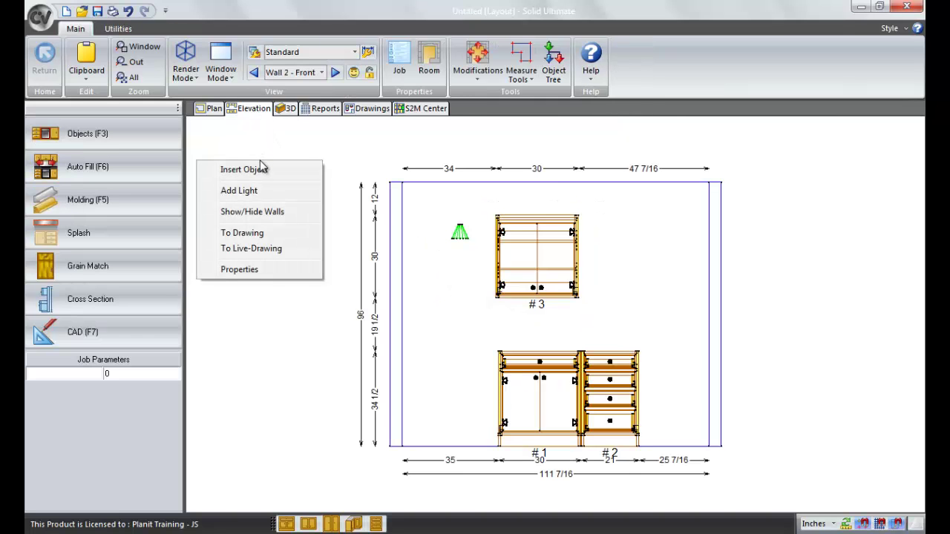
{"action": "left_click", "coordinate": [269, 212]}
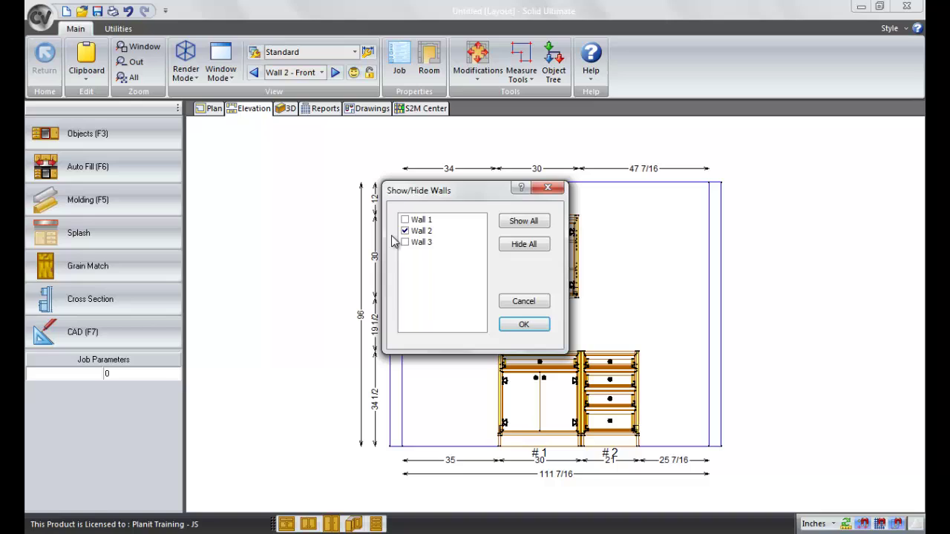
{"action": "left_click", "coordinate": [405, 220]}
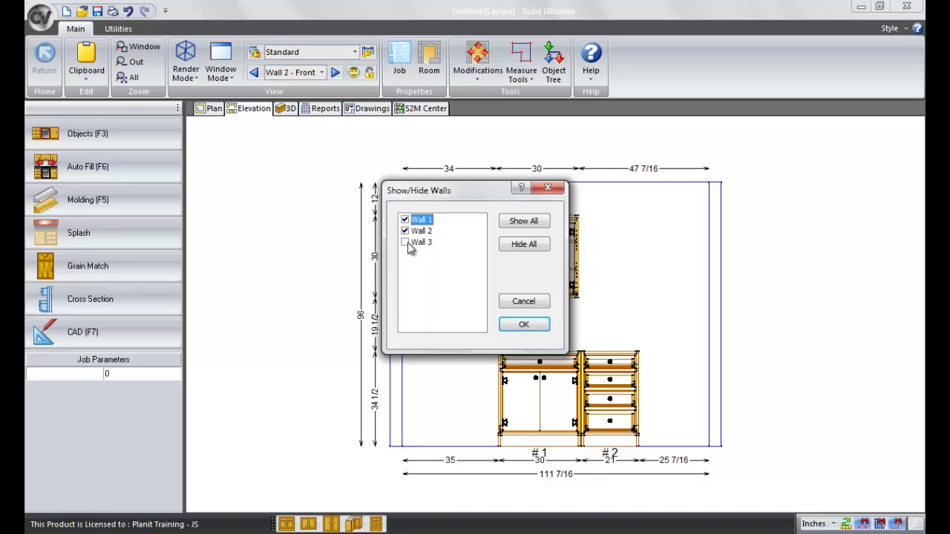
{"action": "left_click", "coordinate": [406, 243]}
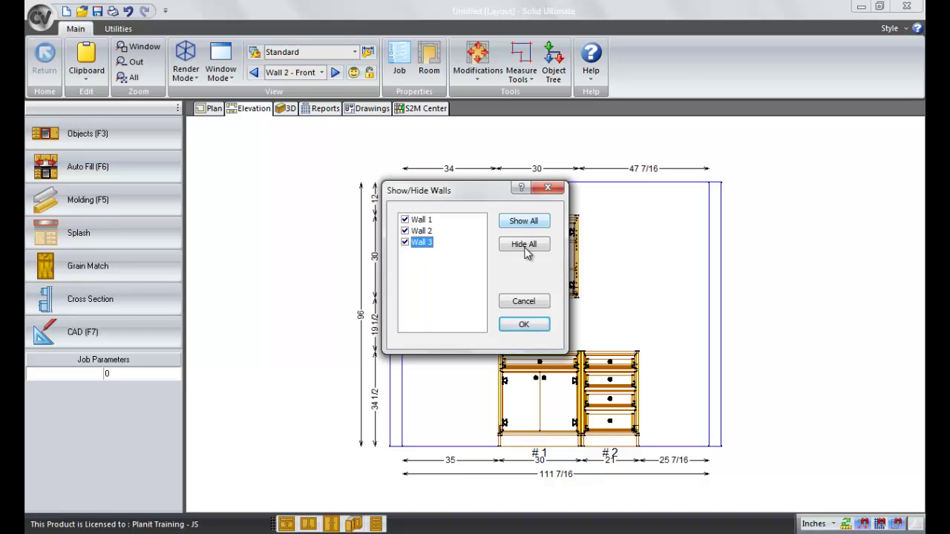
{"action": "left_click", "coordinate": [525, 326]}
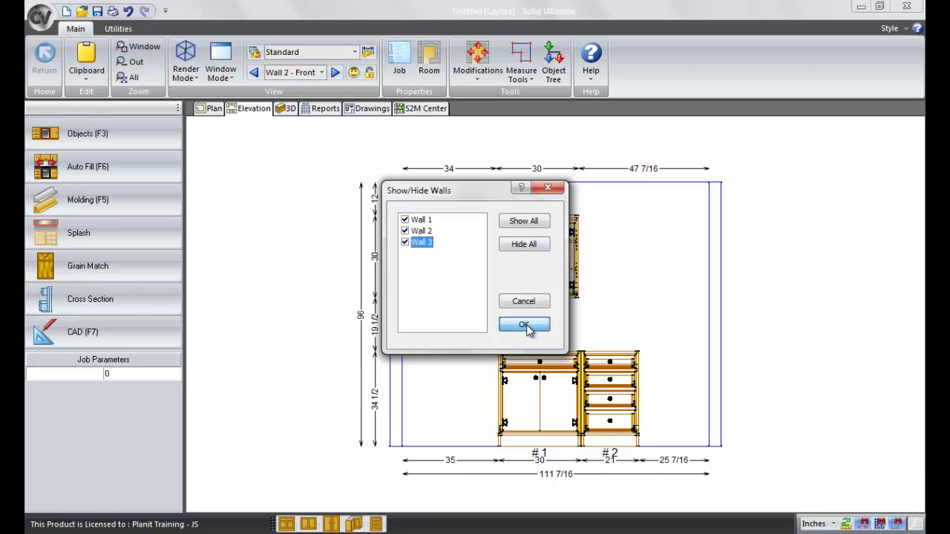
{"action": "right_click", "coordinate": [259, 177]}
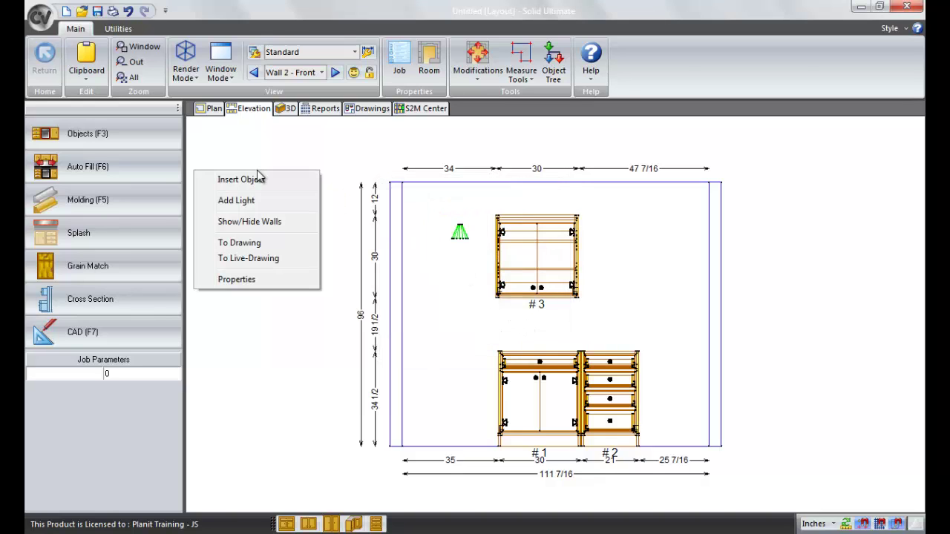
Send the Wall 2 elevation to drawings and place the Room 1 Elev 2 scene on Sheet 1
{"action": "left_click", "coordinate": [253, 245]}
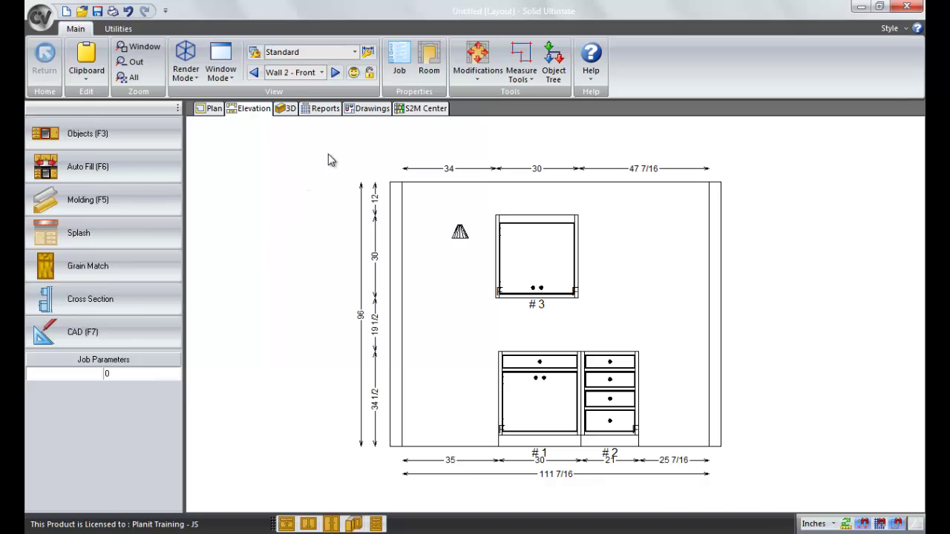
{"action": "left_click", "coordinate": [374, 110]}
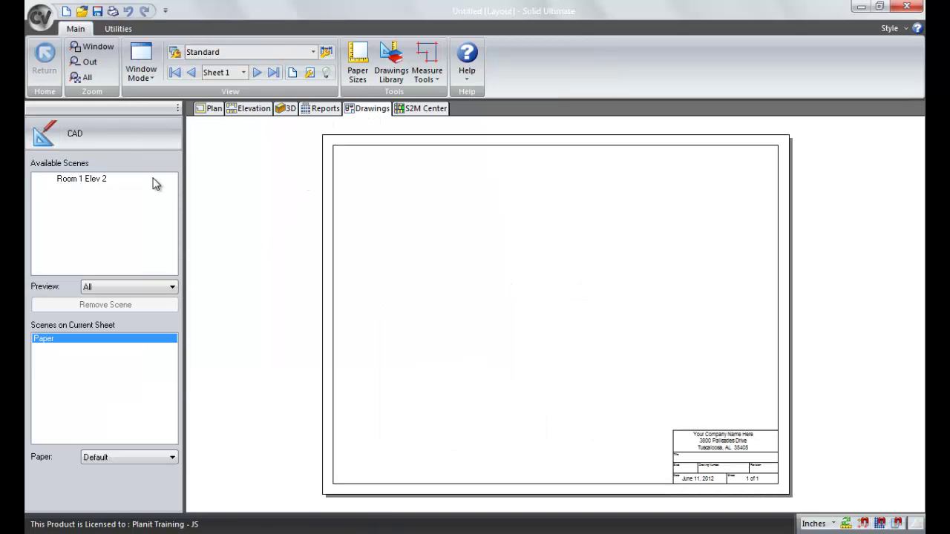
{"action": "left_click", "coordinate": [82, 179]}
{"action": "left_click_drag", "start_coordinate": [115, 186], "coordinate": [363, 354]}
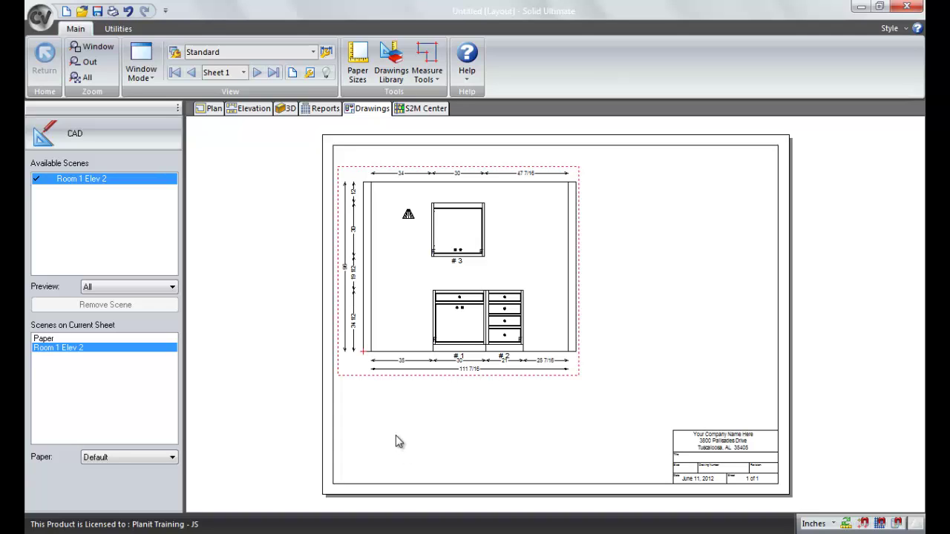
Send the elevation as a live drawing and place its Room 1 Elev 2 scene on a new Sheet 2
{"action": "left_click", "coordinate": [265, 111]}
{"action": "right_click", "coordinate": [273, 166]}
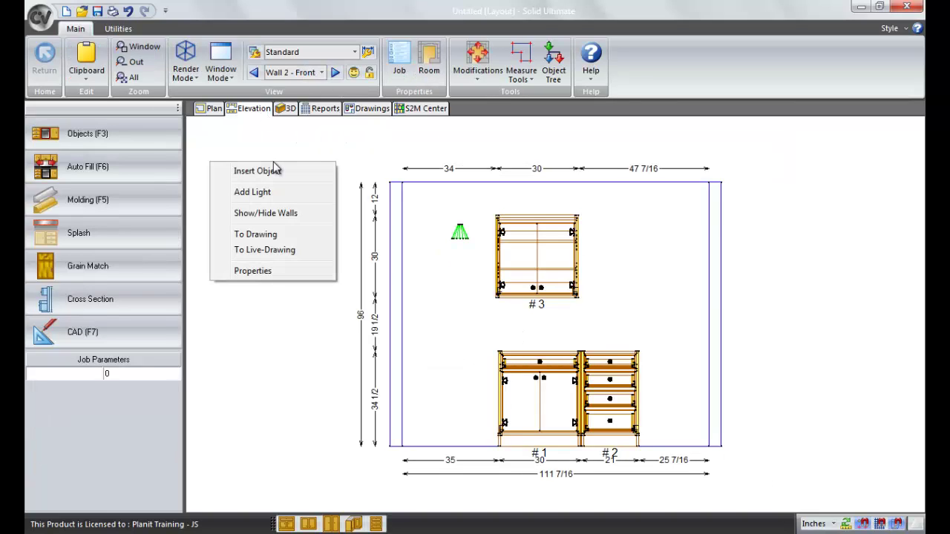
{"action": "left_click", "coordinate": [265, 250]}
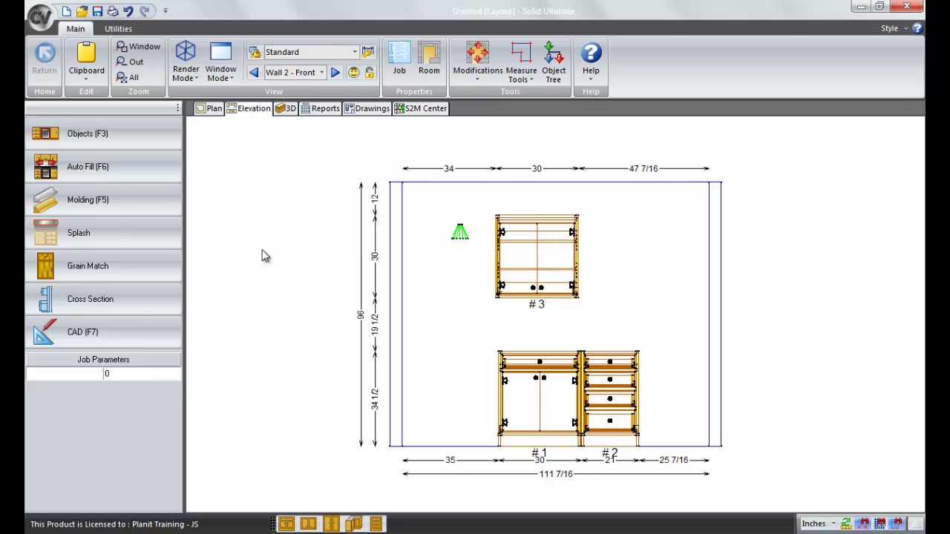
{"action": "left_click", "coordinate": [373, 110]}
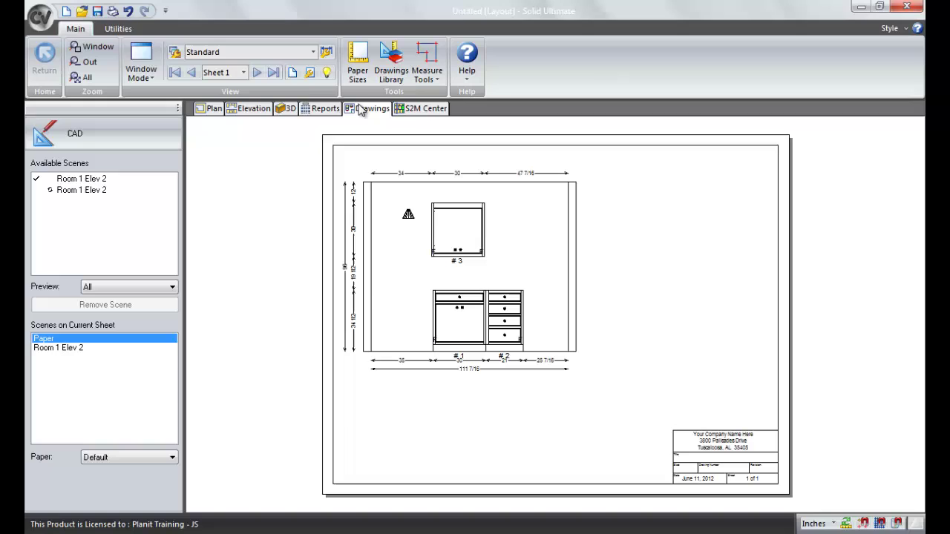
{"action": "left_click", "coordinate": [293, 73]}
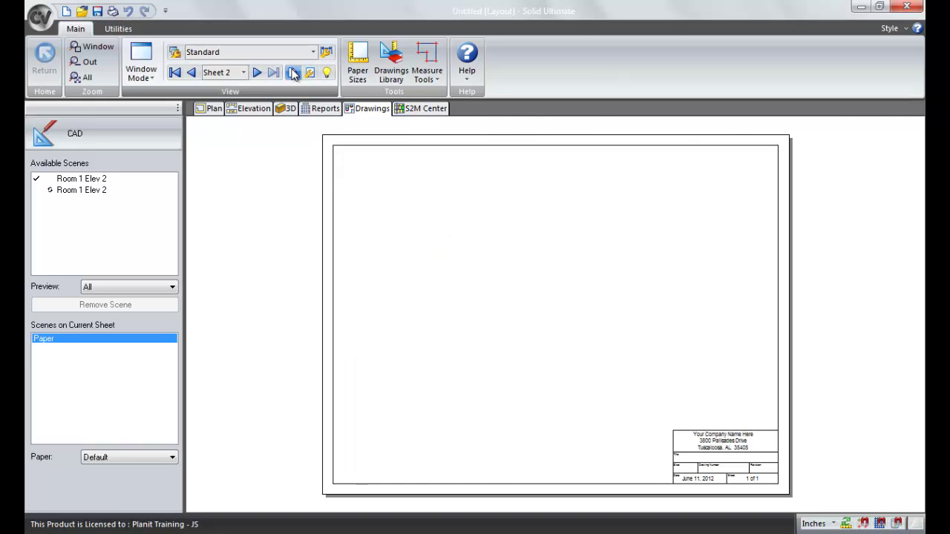
{"action": "left_click", "coordinate": [103, 194]}
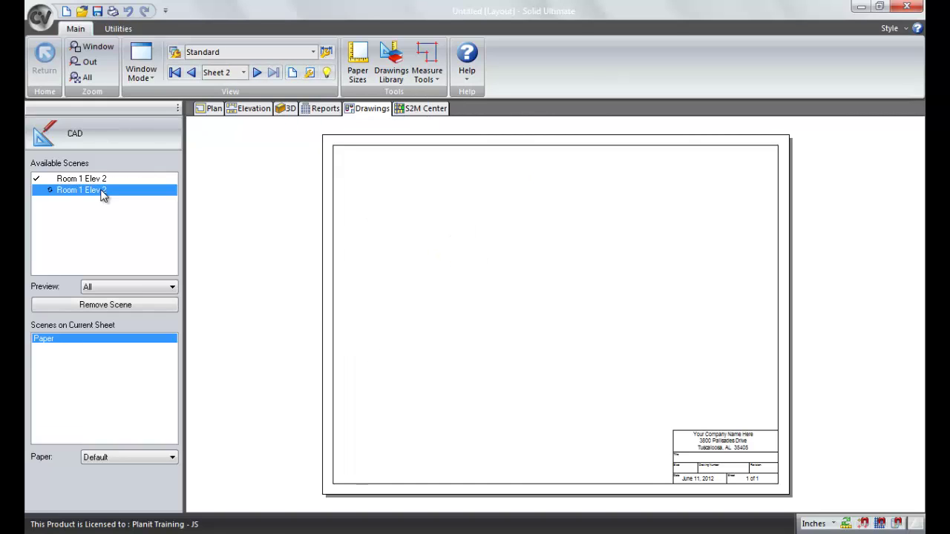
{"action": "left_click_drag", "start_coordinate": [99, 191], "coordinate": [398, 348]}
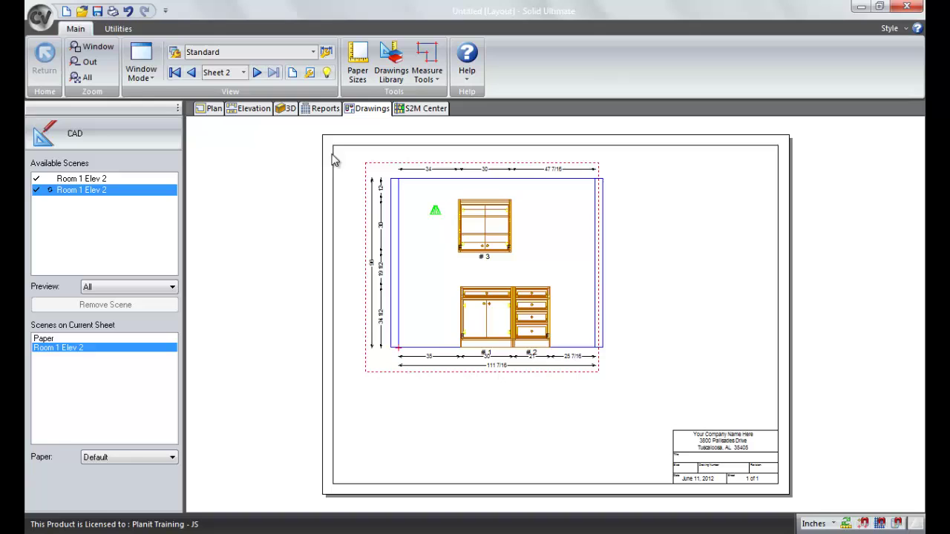
Widen drawer stack #2 to 37 inches and move upper cabinet #3 to the right
{"action": "left_click", "coordinate": [256, 109]}
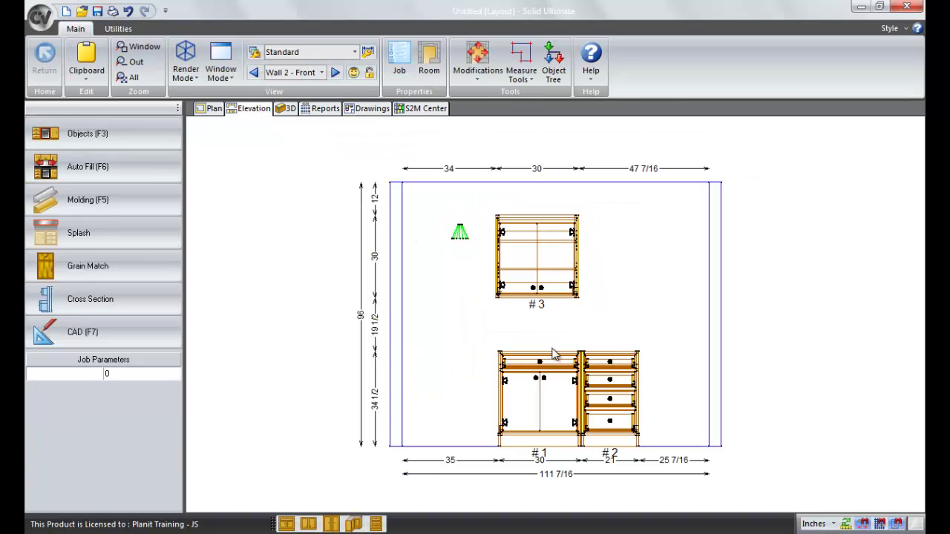
{"action": "left_click", "coordinate": [622, 399]}
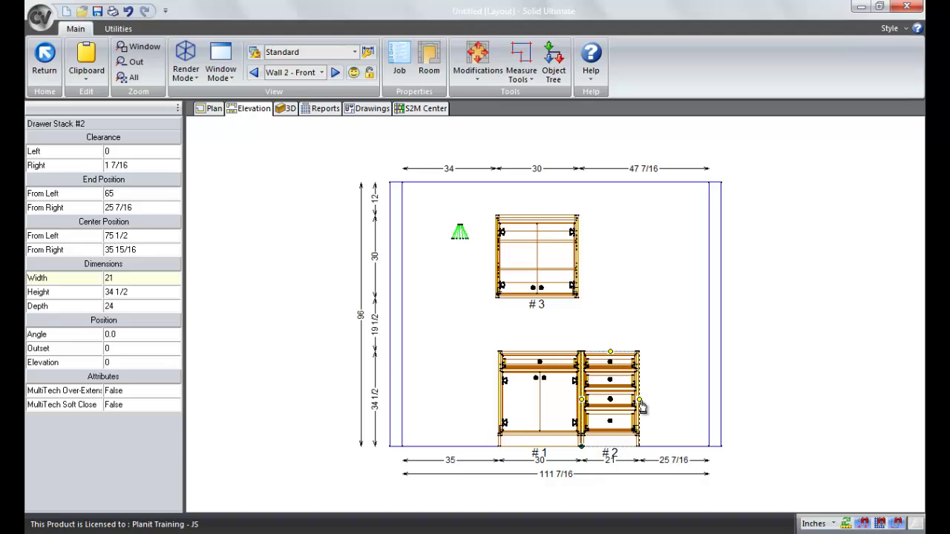
{"action": "left_click_drag", "start_coordinate": [639, 399], "coordinate": [683, 404]}
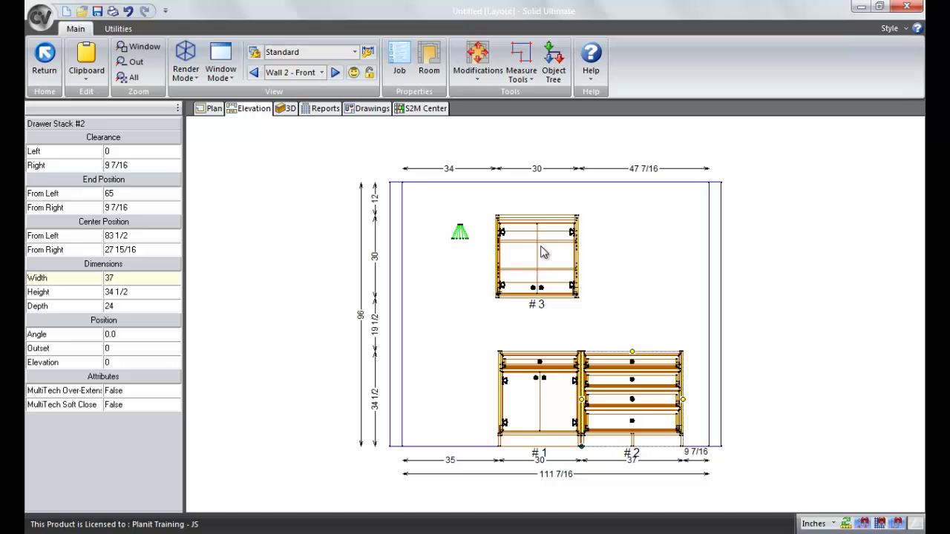
{"action": "left_click_drag", "start_coordinate": [542, 256], "coordinate": [646, 260]}
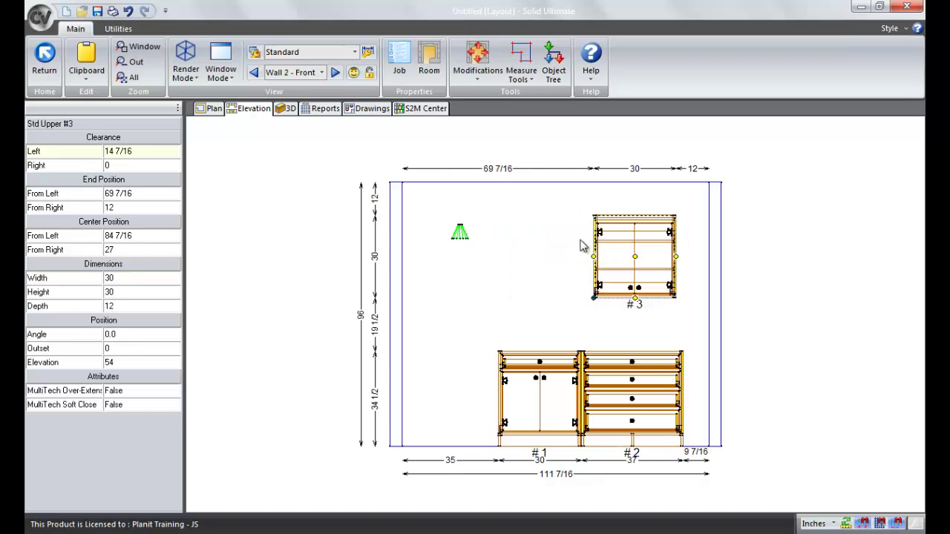
Preview both Room 1 Elev 2 scenes on the drawing sheet, then return to the Wall 2 elevation
{"action": "left_click", "coordinate": [367, 109]}
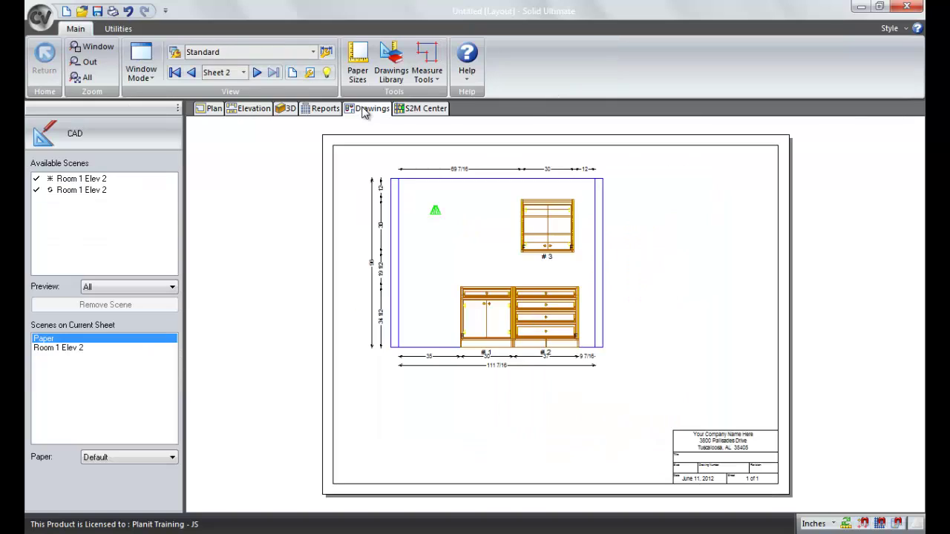
{"action": "left_click", "coordinate": [87, 180]}
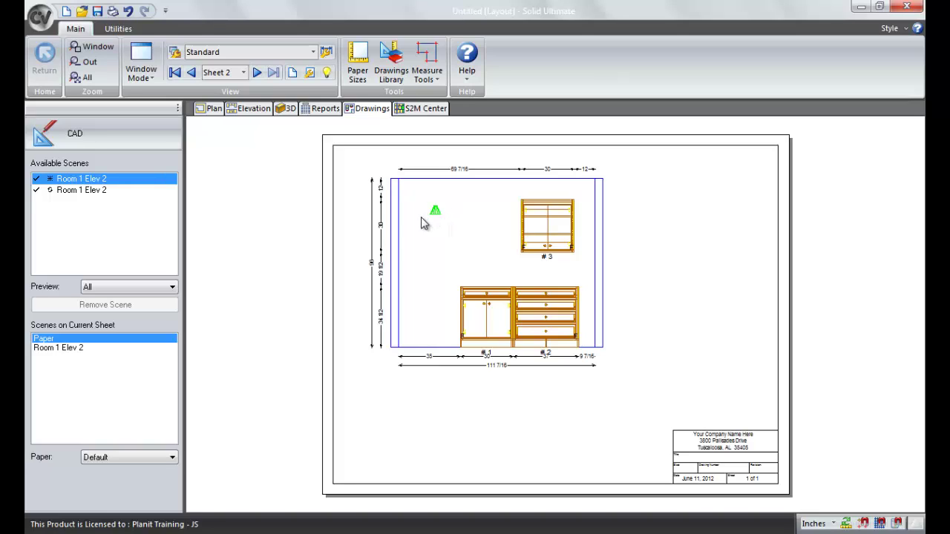
{"action": "left_click", "coordinate": [103, 192]}
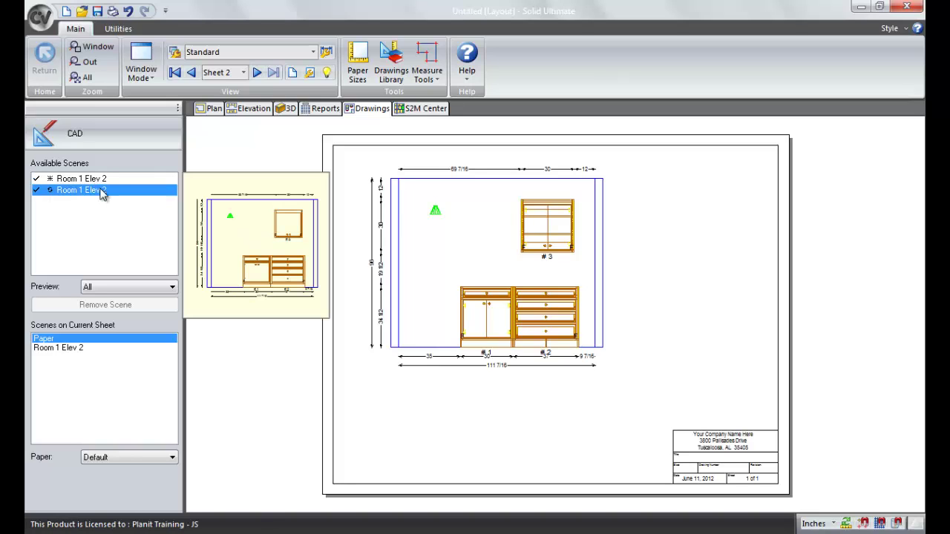
{"action": "left_click", "coordinate": [259, 111]}
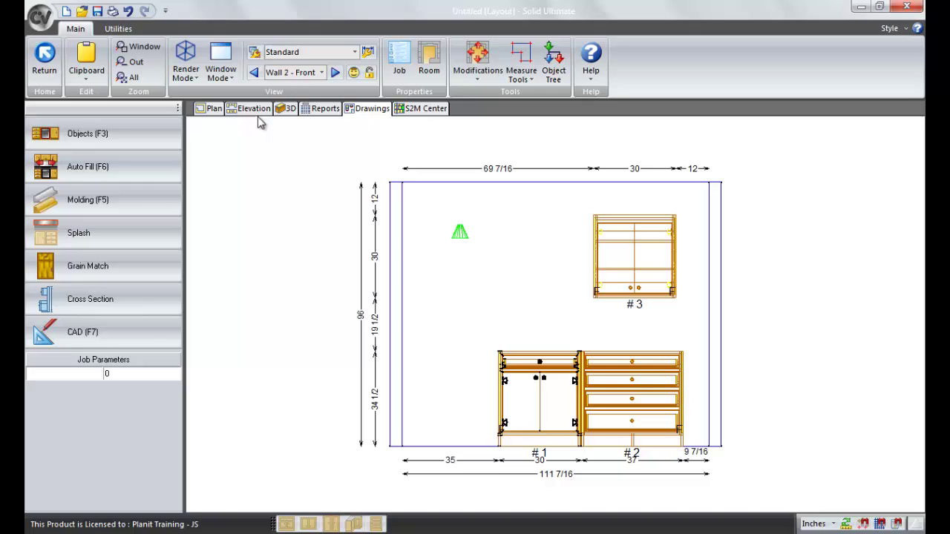
Set the Wall 2 elevation's 12-inch grid to Grid Always Visible in View Properties
{"action": "right_click", "coordinate": [260, 182]}
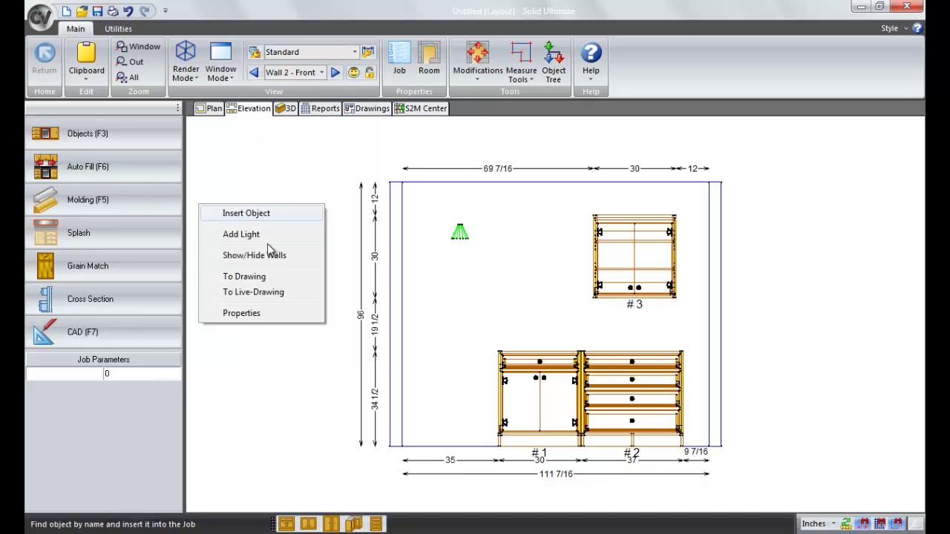
{"action": "left_click", "coordinate": [272, 313]}
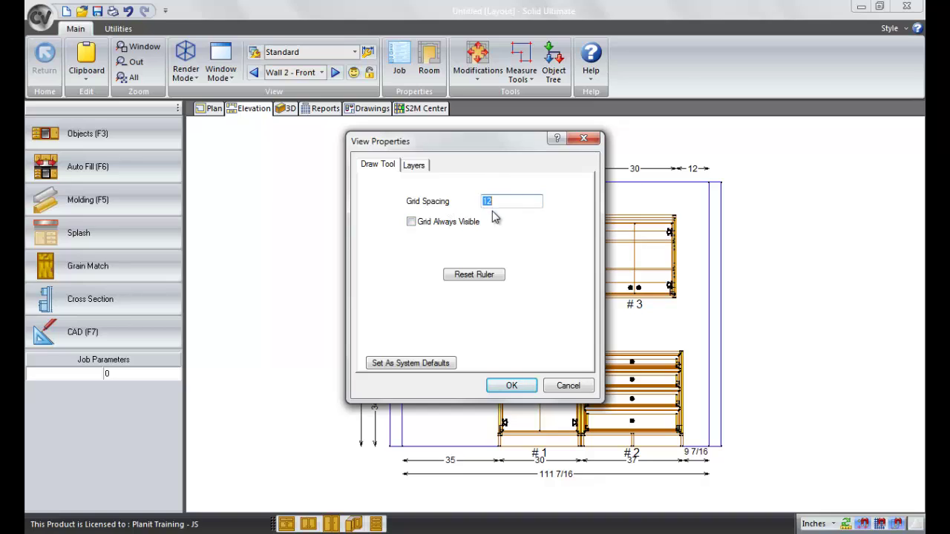
{"action": "left_click", "coordinate": [411, 221]}
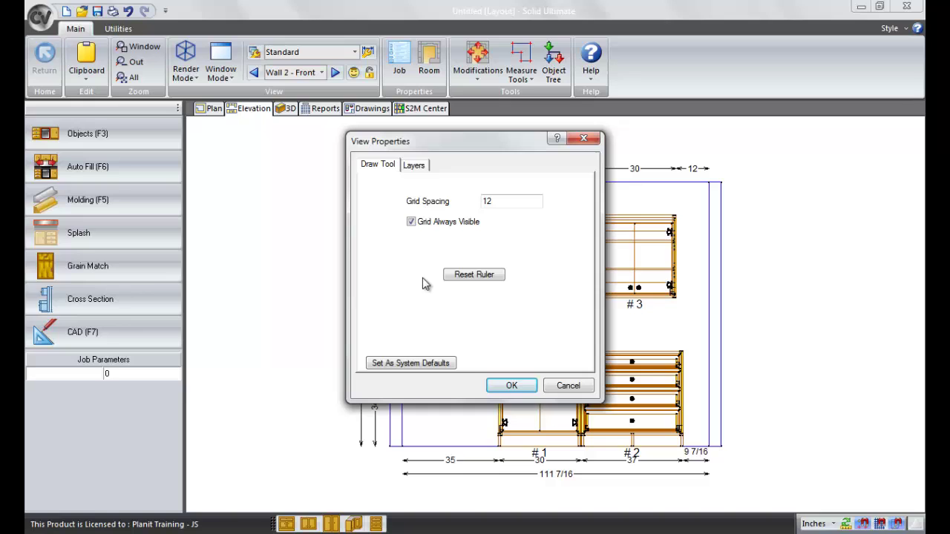
{"action": "left_click", "coordinate": [511, 385]}
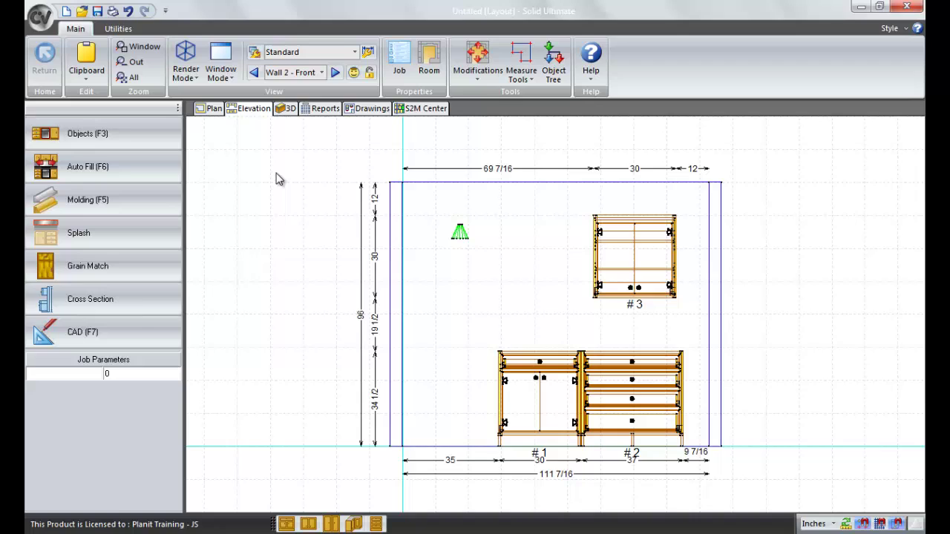
Turn on snapping and place three Snap Marks on the grid left of the wall
{"action": "left_click", "coordinate": [881, 524]}
{"action": "left_click", "coordinate": [477, 76]}
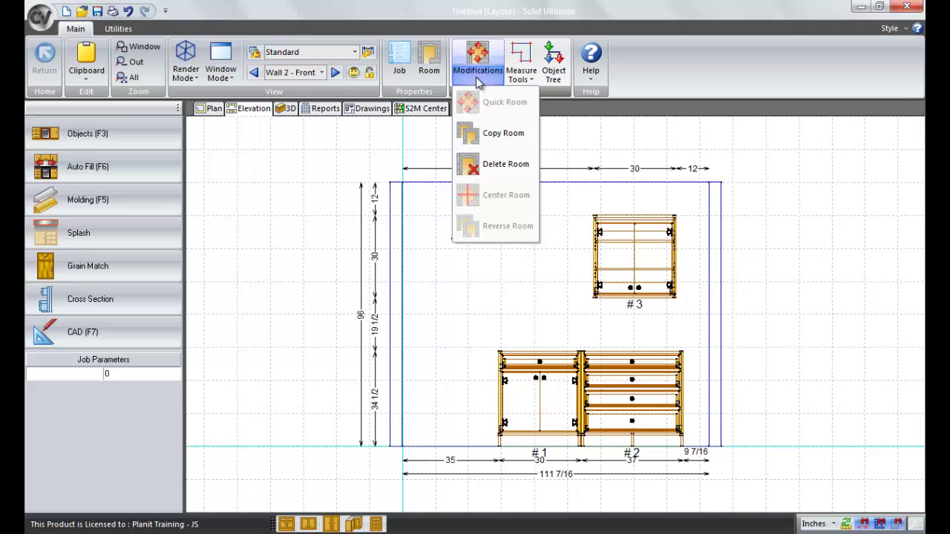
{"action": "left_click", "coordinate": [523, 78]}
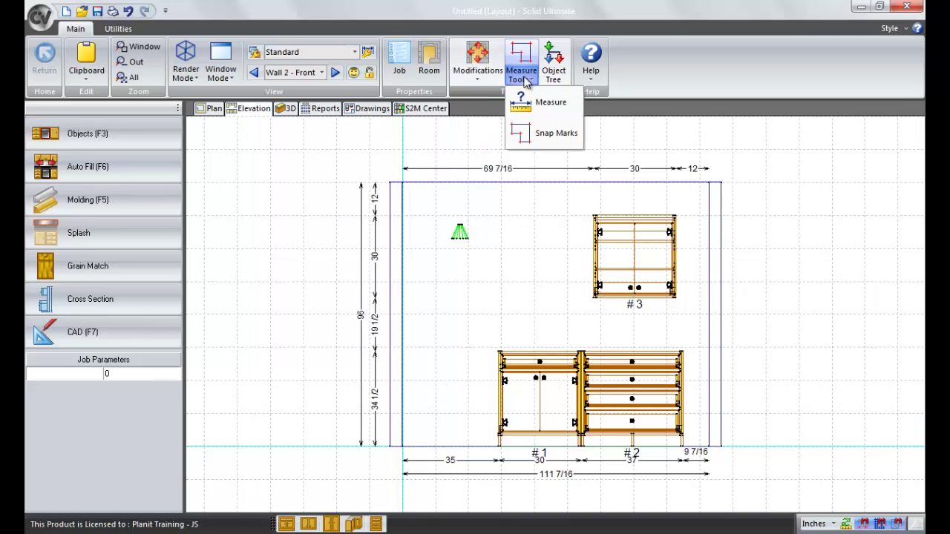
{"action": "left_click", "coordinate": [537, 135]}
{"action": "left_click", "coordinate": [271, 183]}
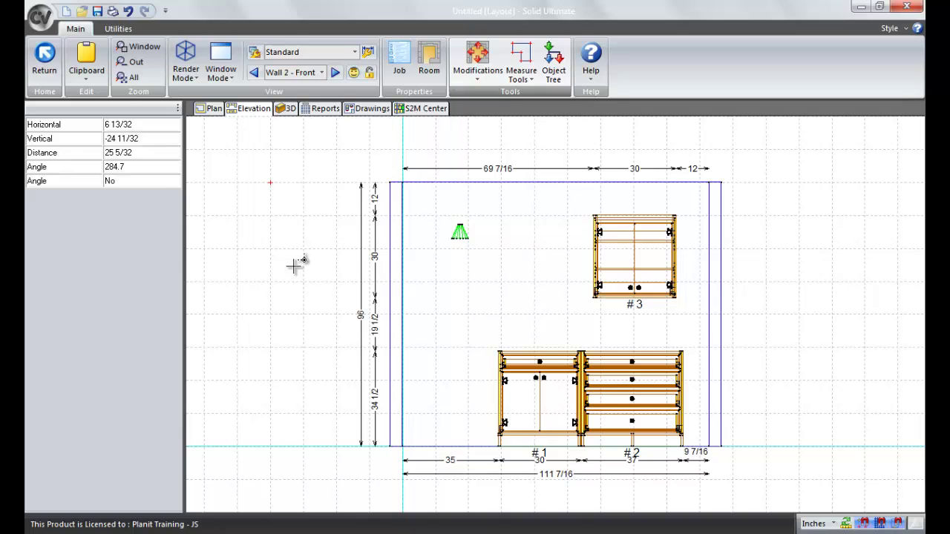
{"action": "left_click", "coordinate": [236, 282]}
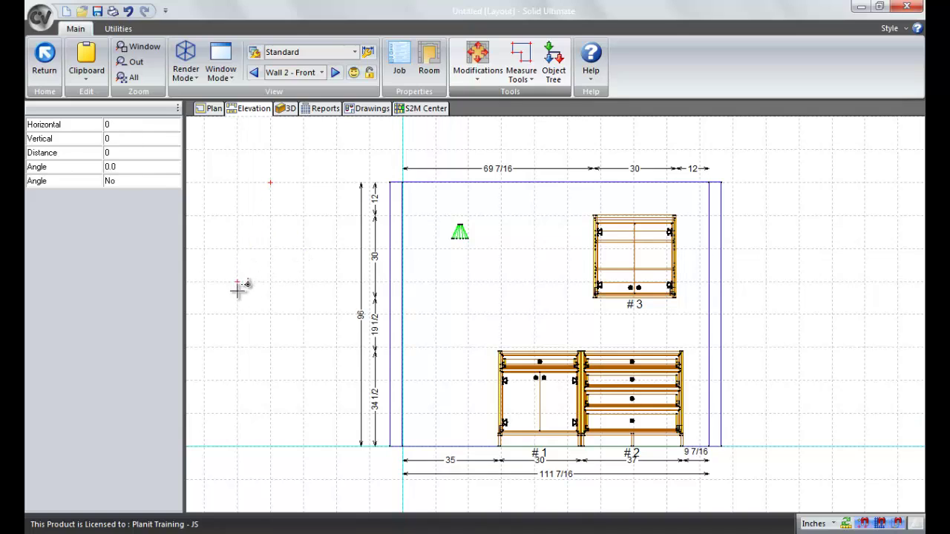
{"action": "left_click", "coordinate": [303, 347]}
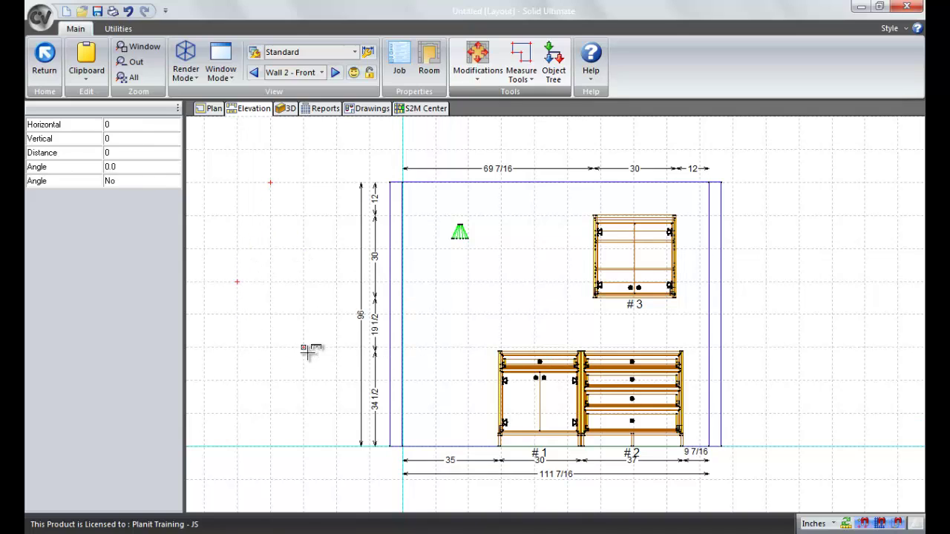
{"action": "right_click", "coordinate": [285, 399]}
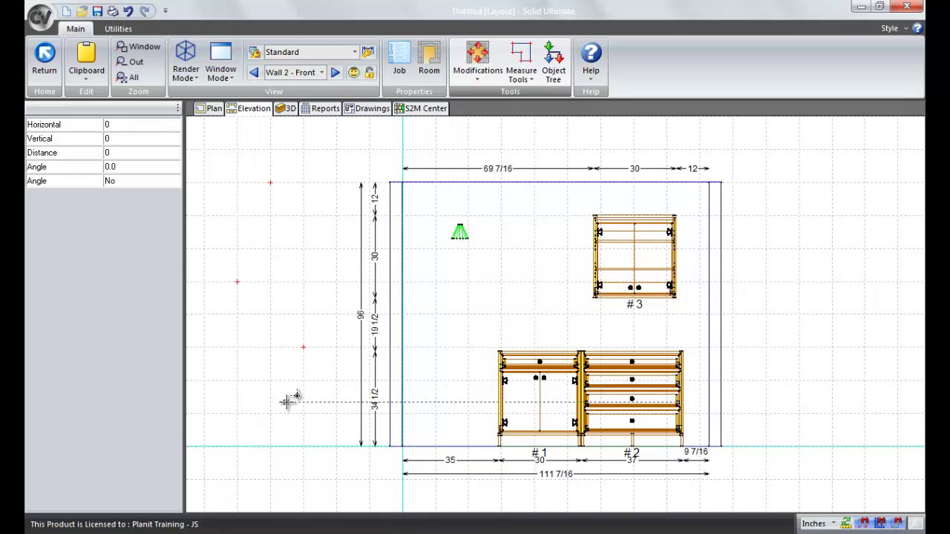
Reset the ruler in View Properties to clear the red snap marks
{"action": "right_click", "coordinate": [296, 229]}
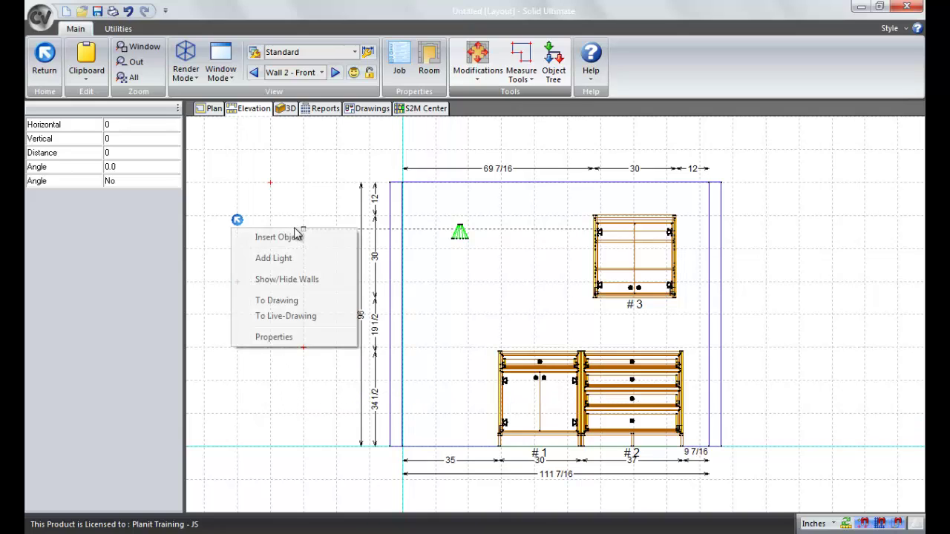
{"action": "left_click", "coordinate": [291, 341]}
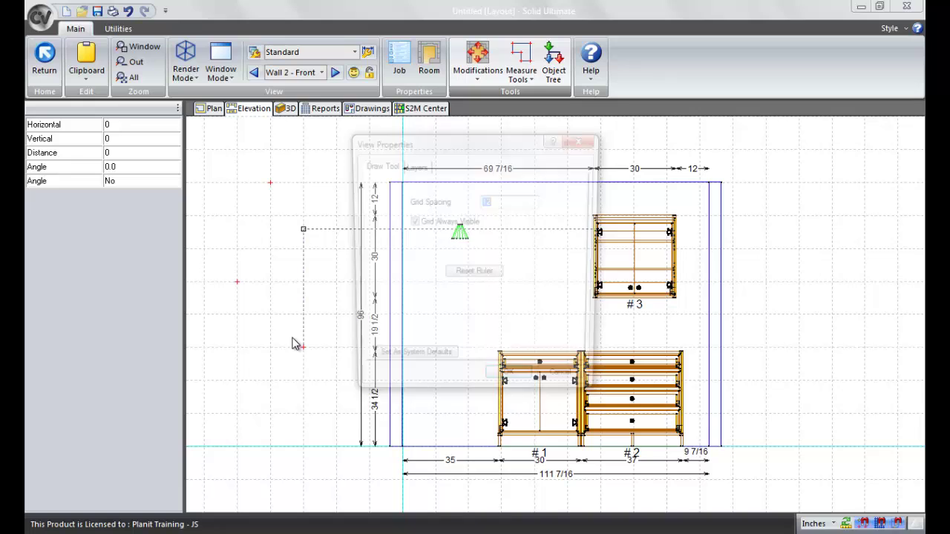
{"action": "left_click", "coordinate": [474, 275]}
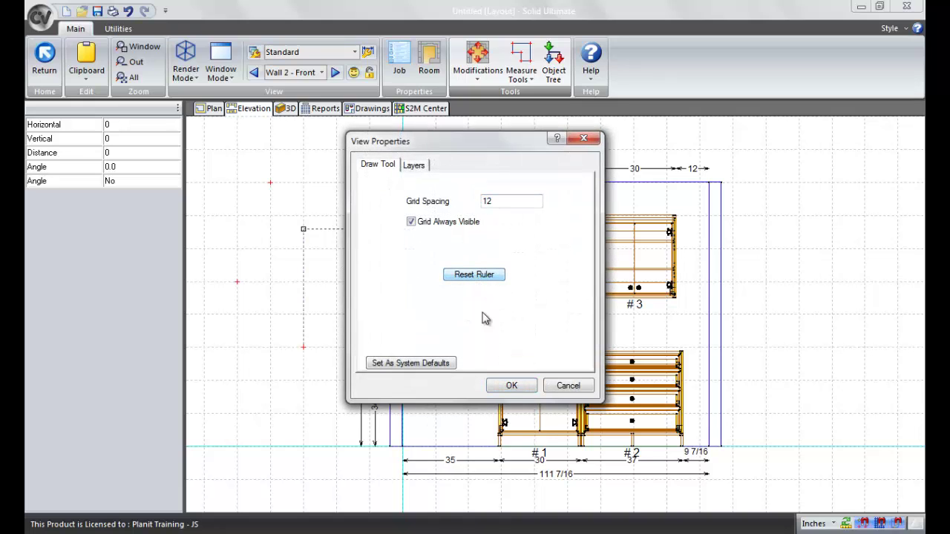
{"action": "left_click", "coordinate": [511, 385]}
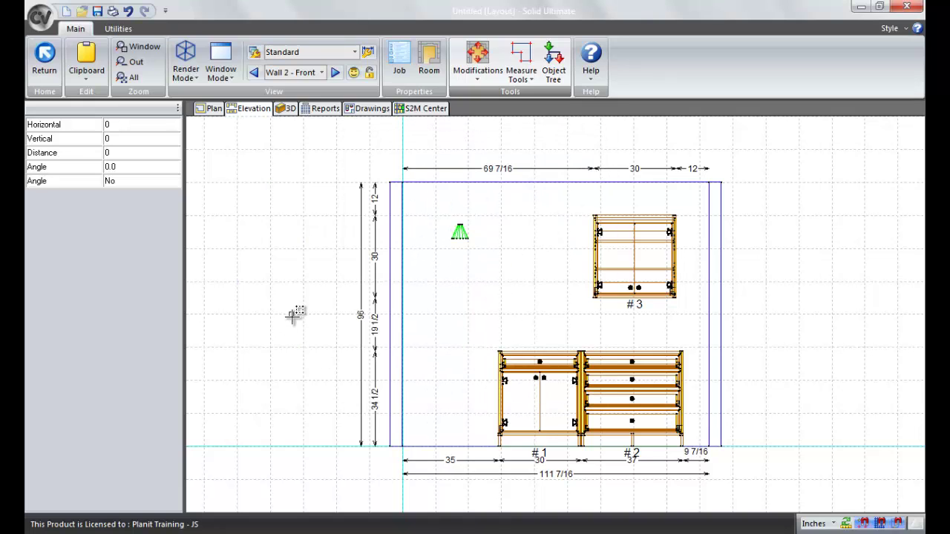
Review the Elevation View Layers list in View Properties
{"action": "right_click", "coordinate": [286, 232]}
{"action": "left_click", "coordinate": [286, 342]}
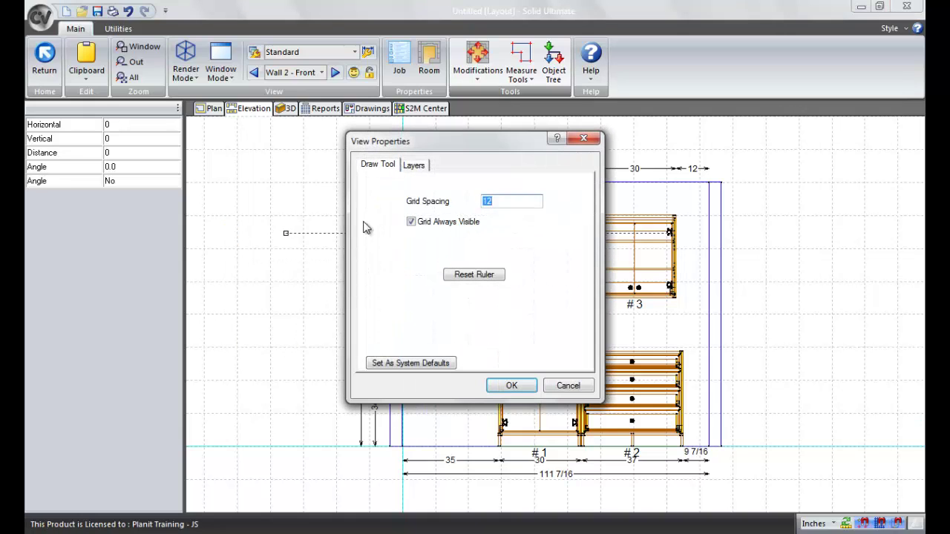
{"action": "left_click", "coordinate": [414, 166]}
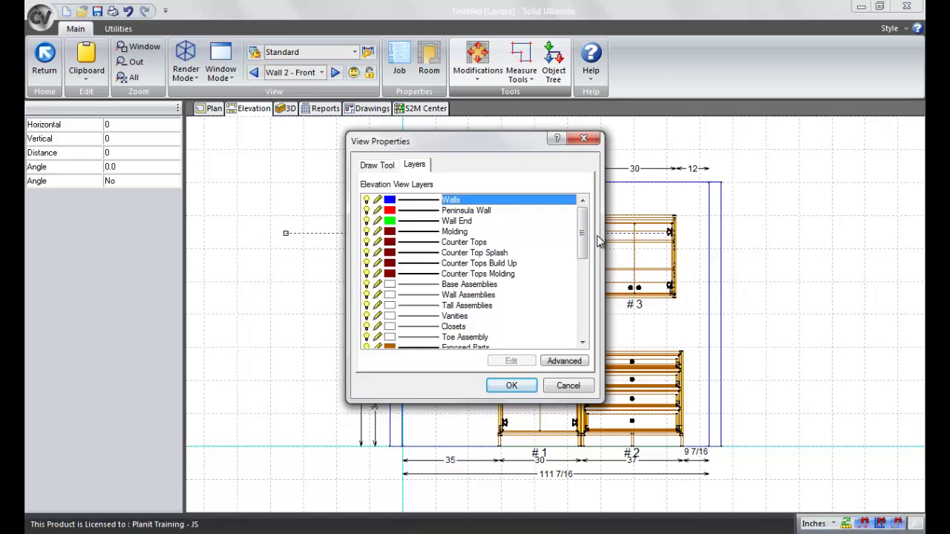
{"action": "mouse_move", "coordinate": [582, 237]}
{"action": "left_mouse_down"}
{"action": "mouse_move", "coordinate": [584, 325]}
{"action": "mouse_move", "coordinate": [586, 236]}
{"action": "left_mouse_up"}
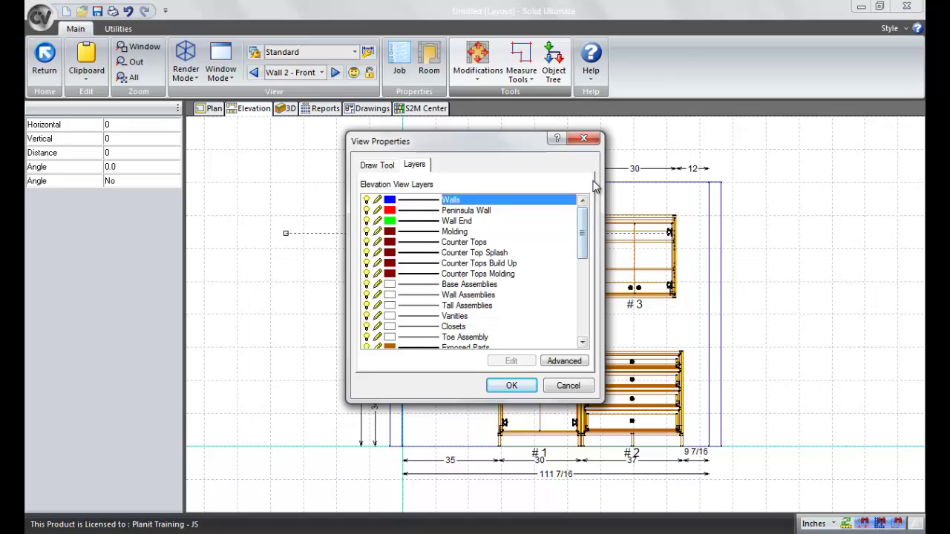
Close View Properties and switch from the Wall 2 elevation to the room's Plan view
{"action": "left_click", "coordinate": [583, 138]}
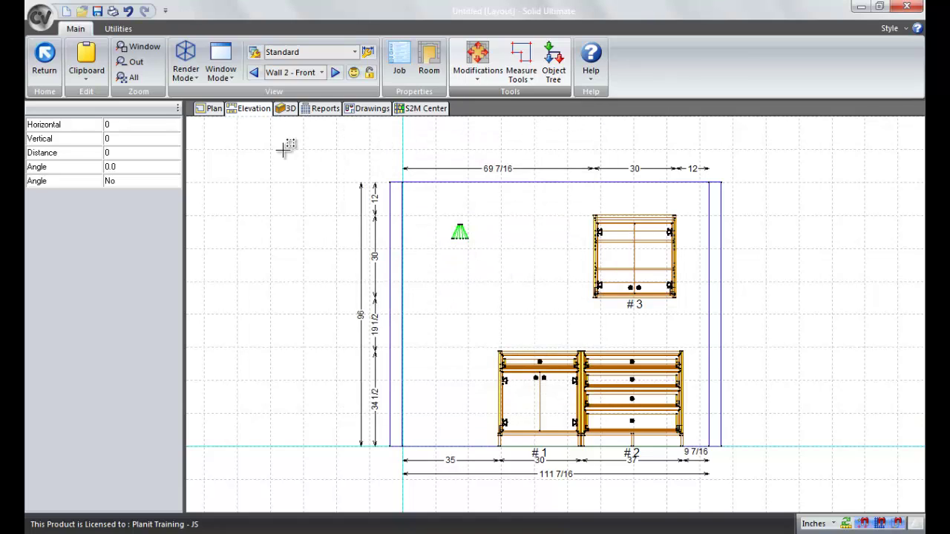
{"action": "left_click", "coordinate": [214, 109]}
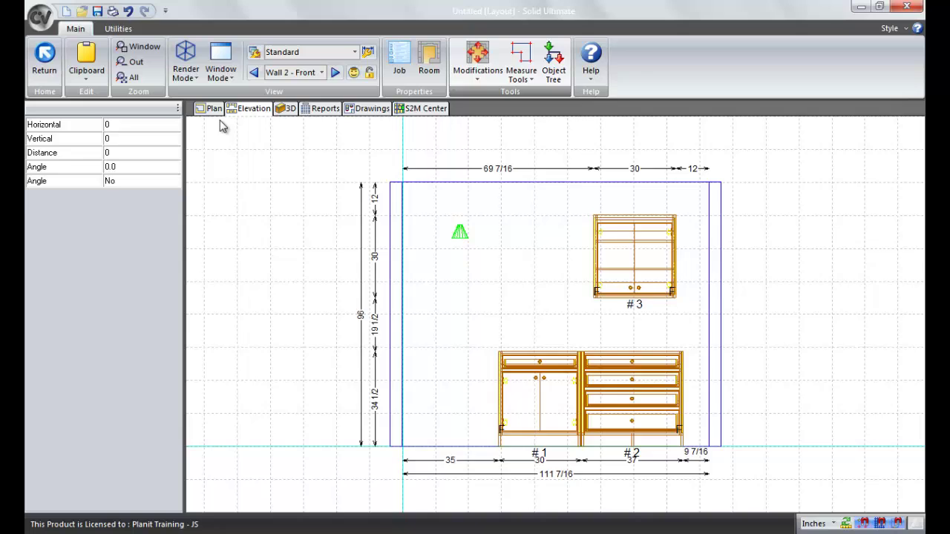